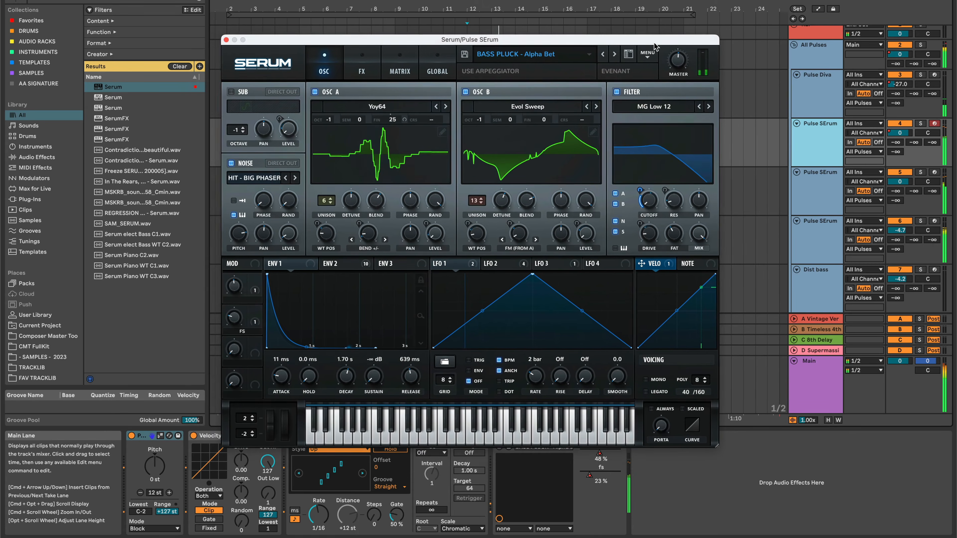
- Audition the All Pulses group in solo, stop playback, and close the Serum window
left_click(921, 46)
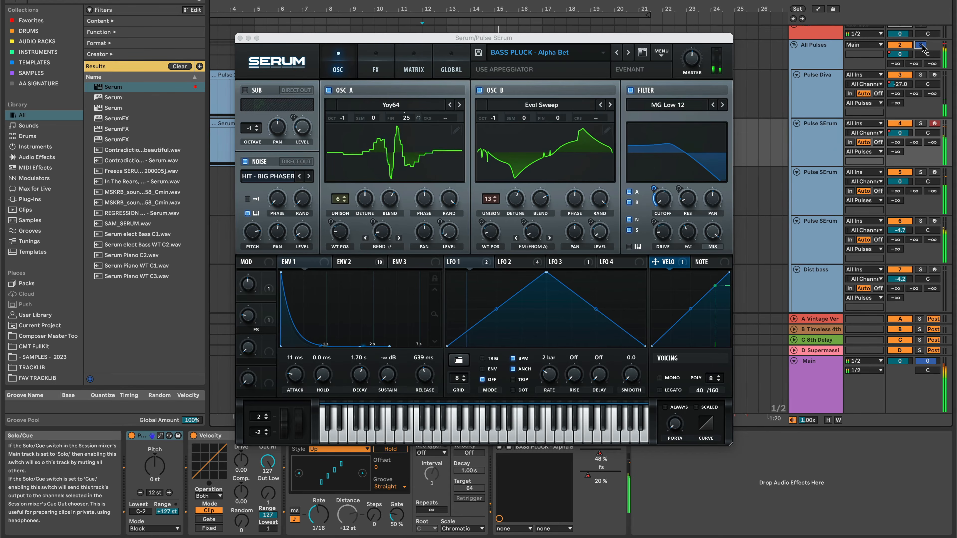
key("space")
left_click(921, 45)
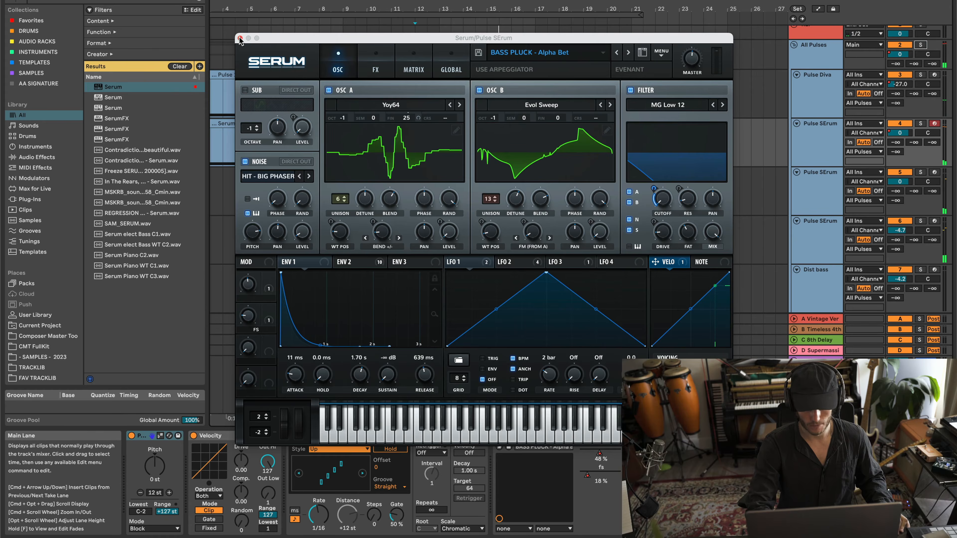
left_click(240, 38)
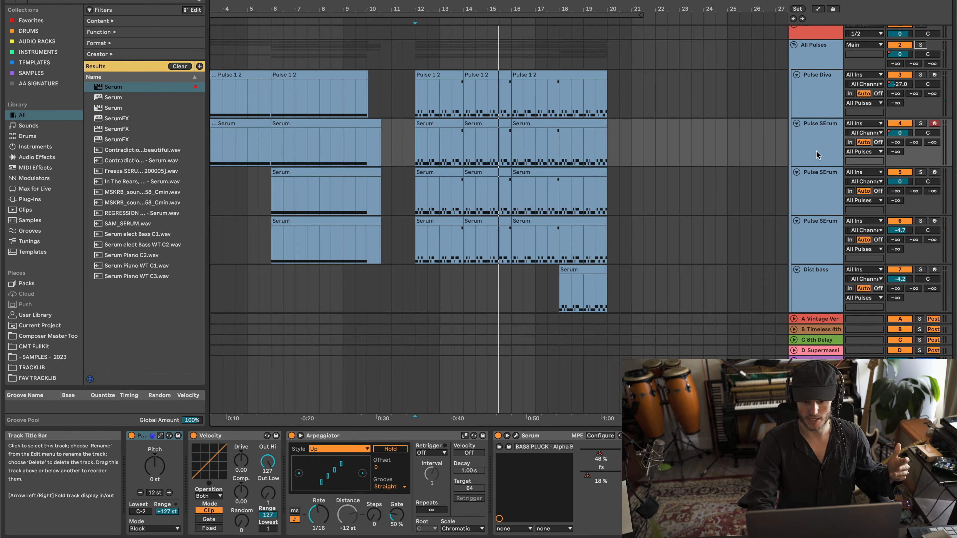
- Add a new MIDI track directly below the REF track and load Serum on it
scroll(816, 150, "up", 1)
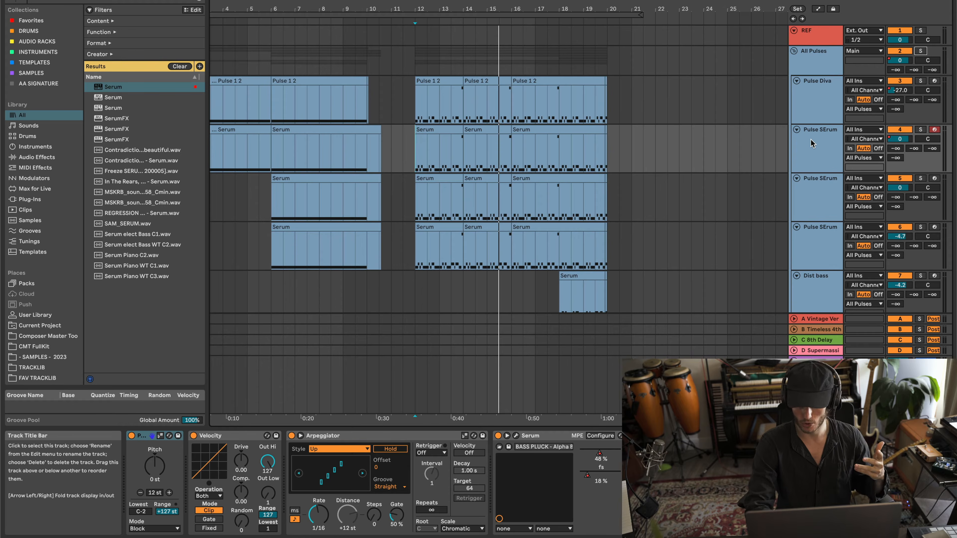
left_click(810, 35)
key("super+shift+t")
double_click(120, 89)
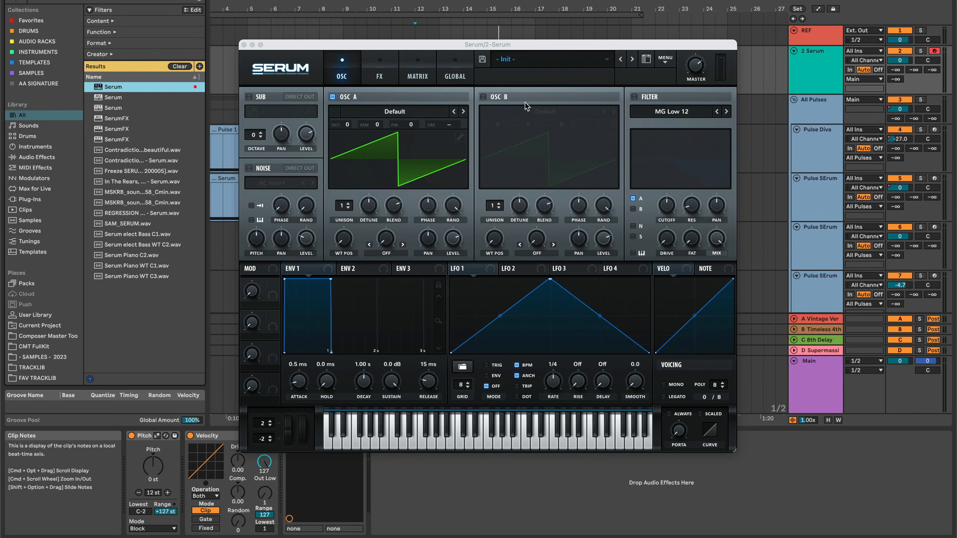
- Load the PULSE - Delta preset from the EV - Composer Master Tools Taster bank
left_click(533, 59)
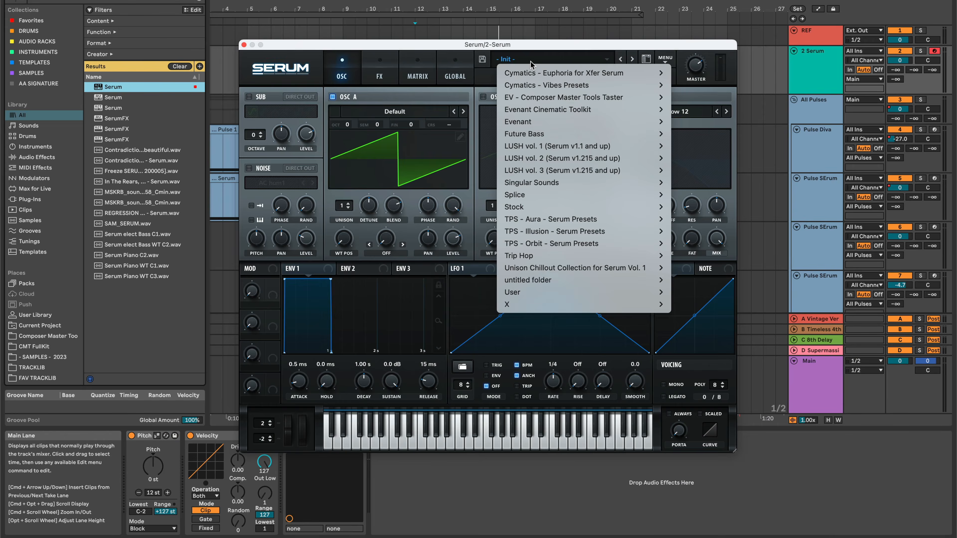
mouse_move(618, 97)
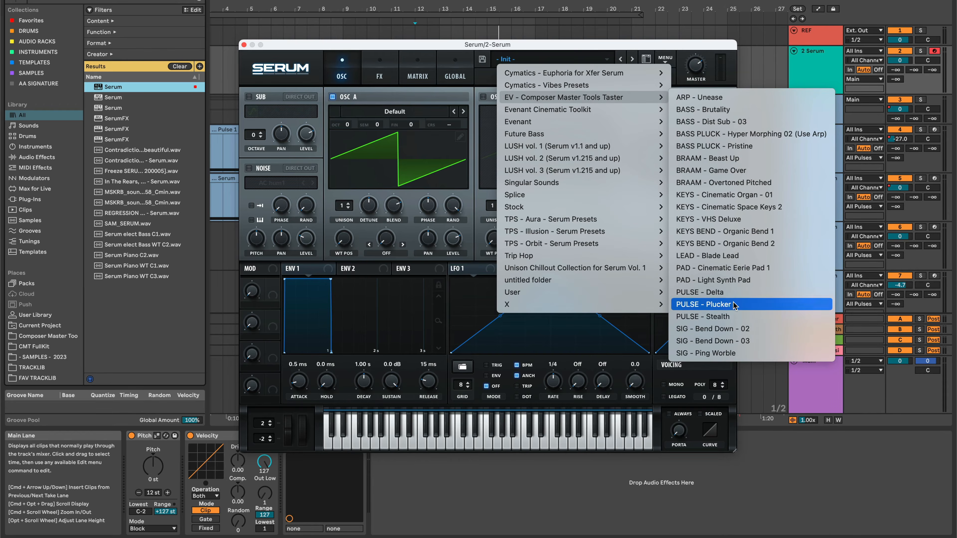
left_click(732, 293)
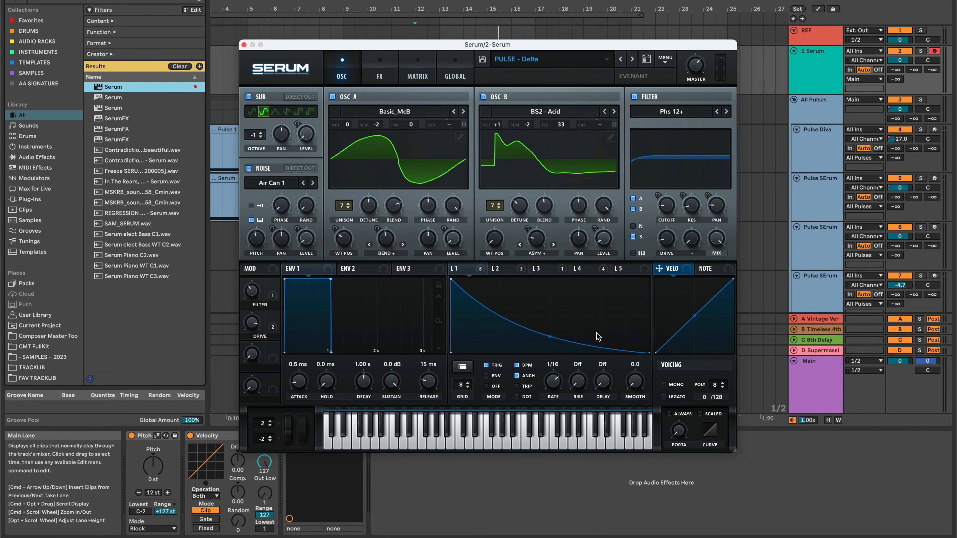
left_click(752, 81)
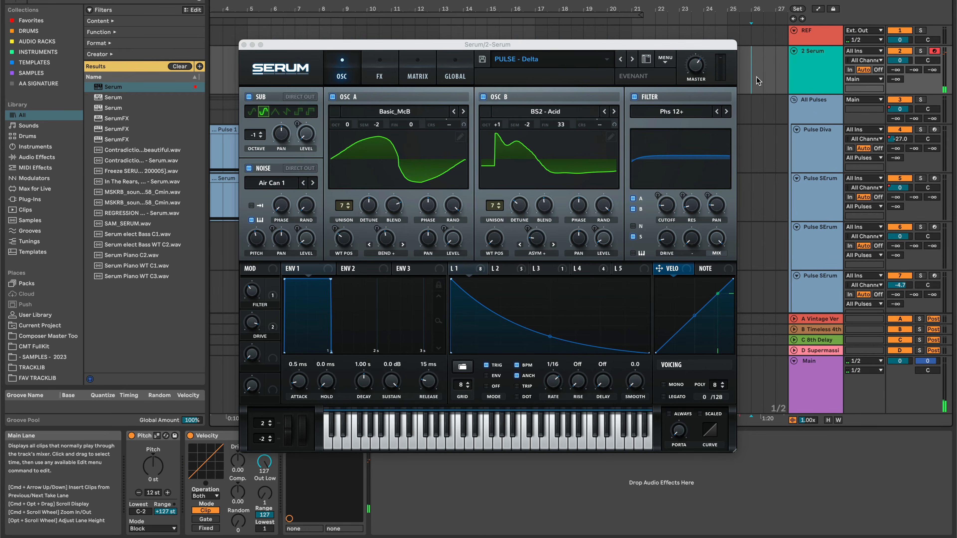
left_click(255, 274)
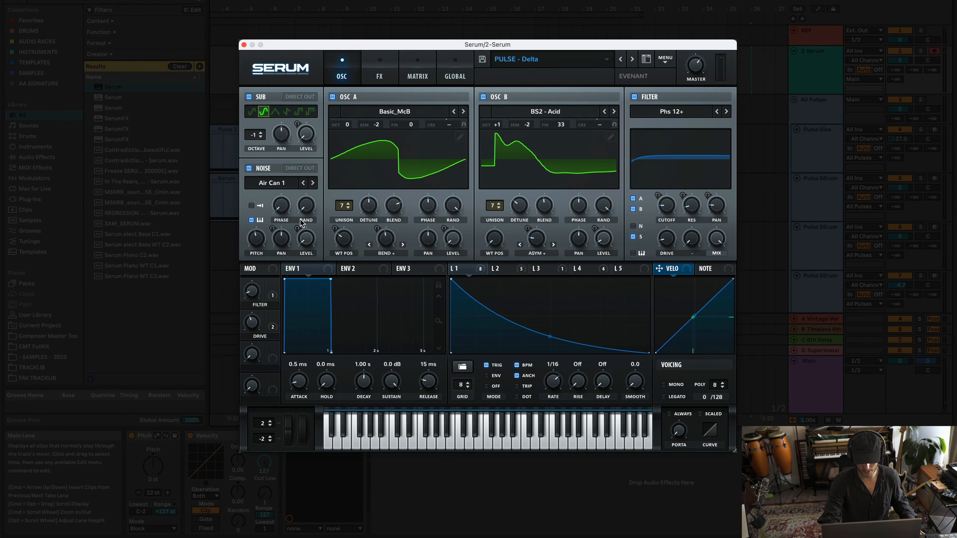
- Examine which parameters LFO 1 modulates in the PULSE - Delta preset
right_click(462, 271)
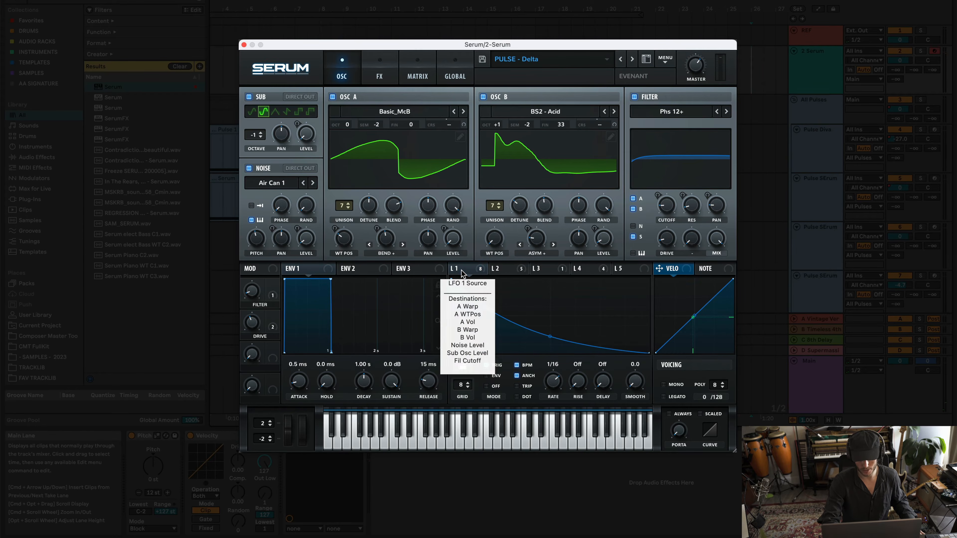
left_click(461, 271)
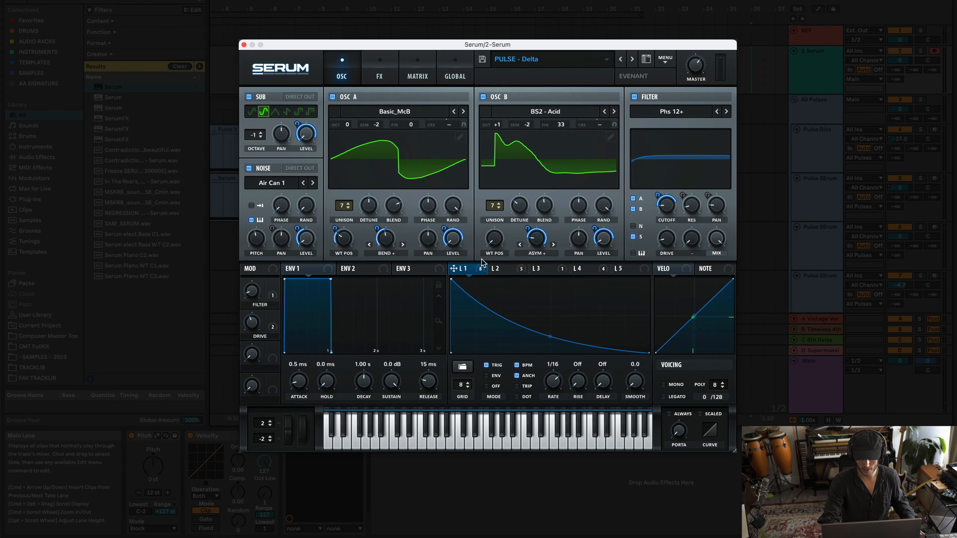
right_click(456, 243)
right_click(477, 270)
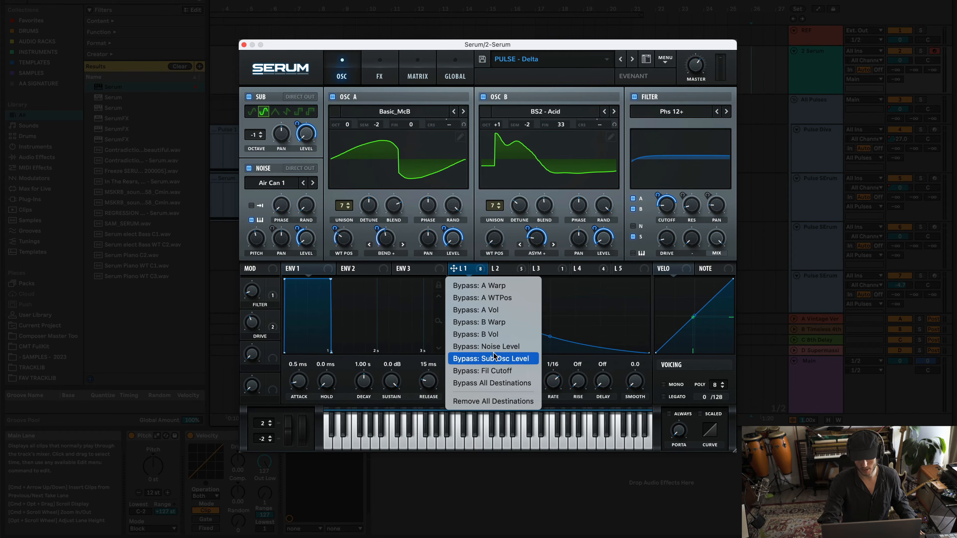
left_click(465, 269)
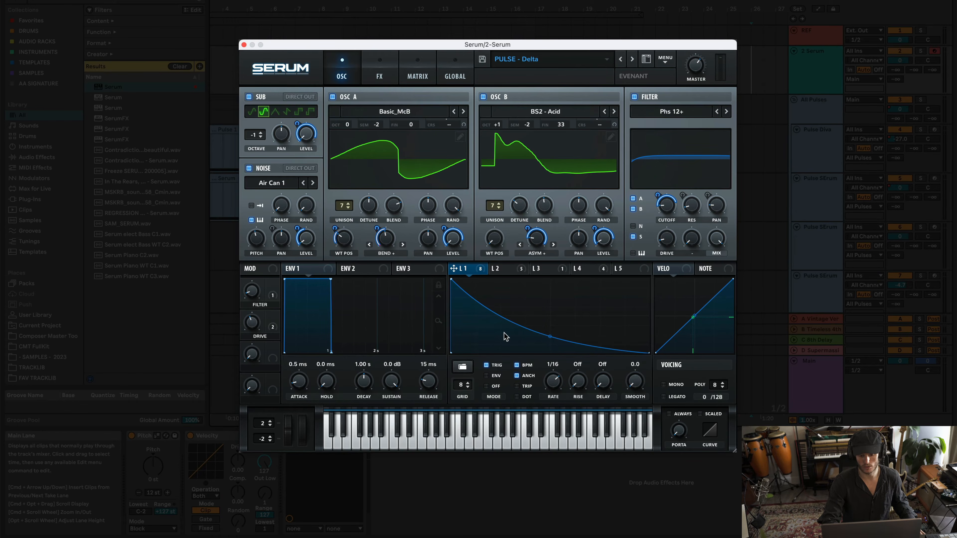
- Bypass all of LFO 1's destinations and raise the sub oscillator's level
left_click(463, 268)
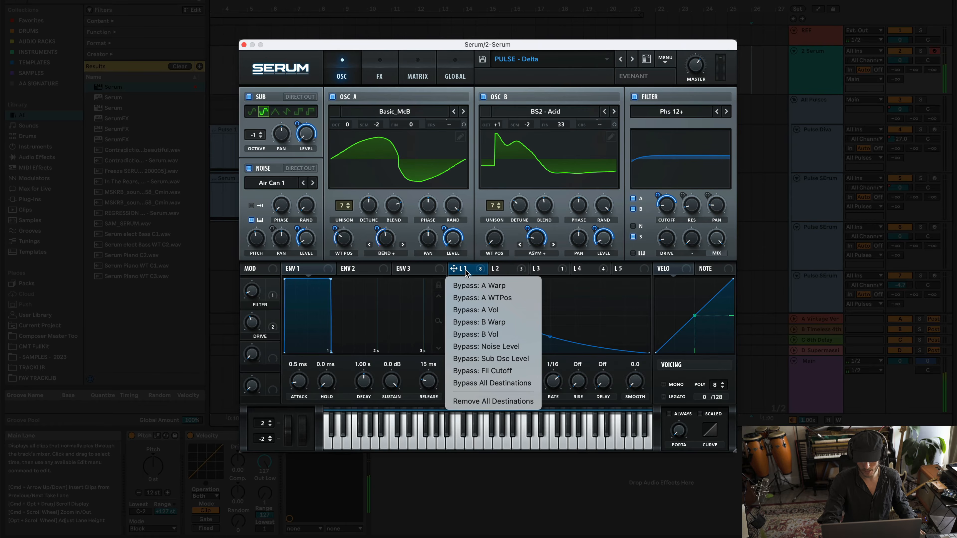
left_click(498, 385)
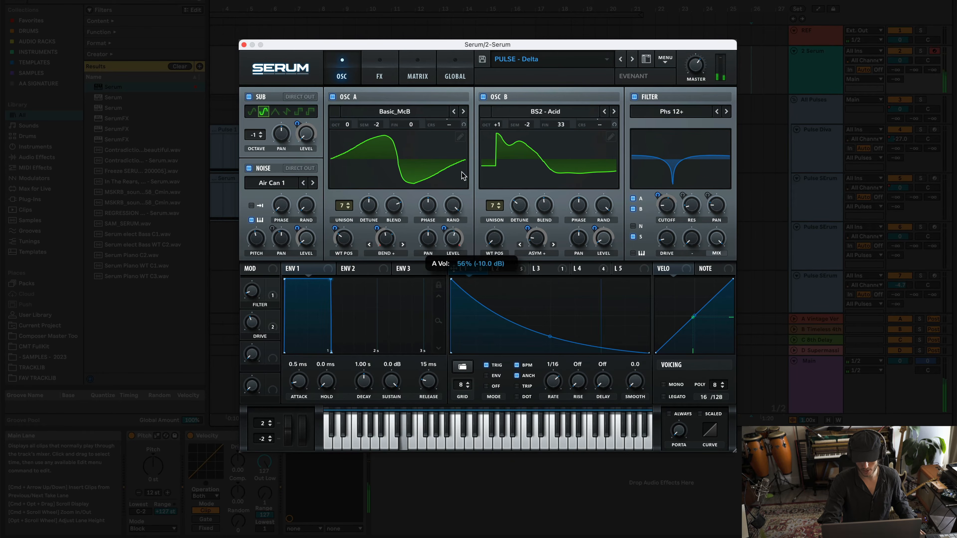
left_click_drag(306, 134, 310, 33)
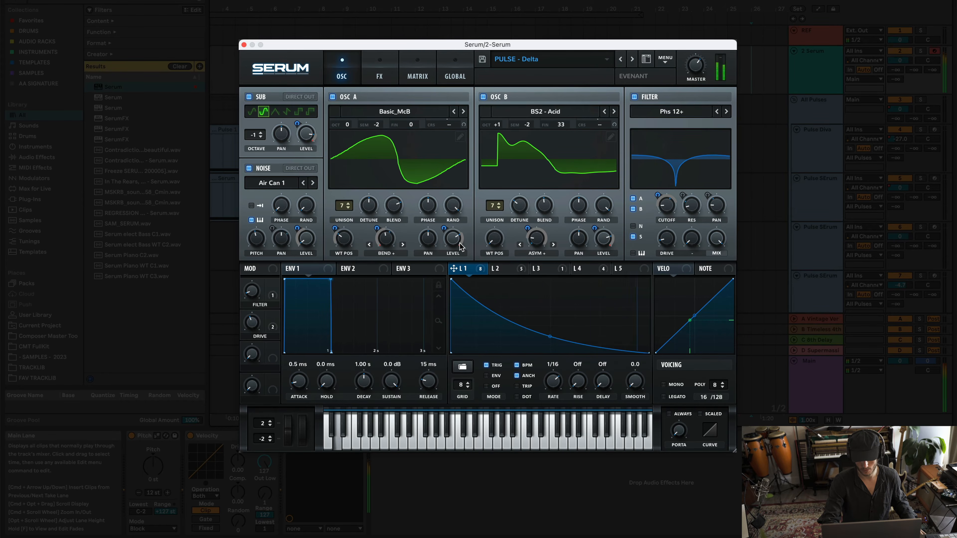
mouse_move(459, 246)
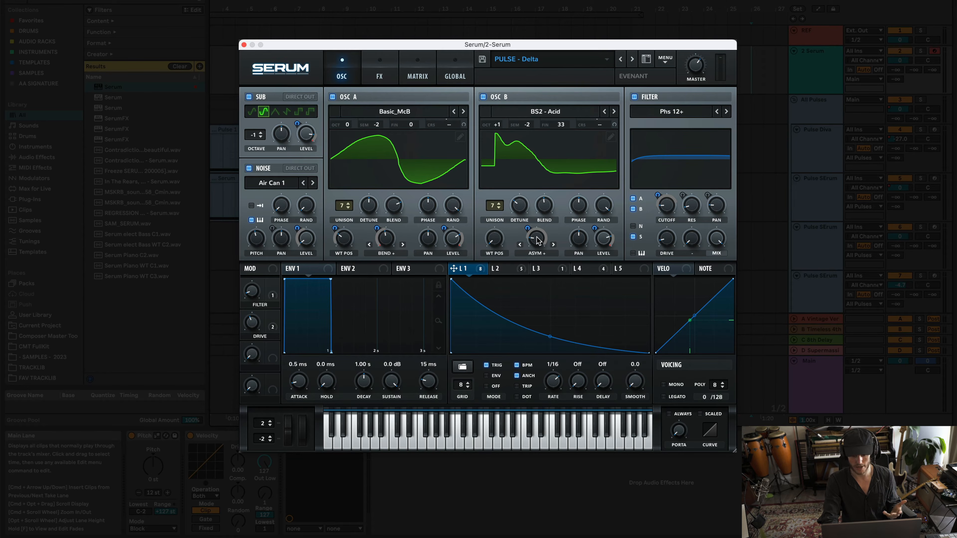
mouse_move(539, 244)
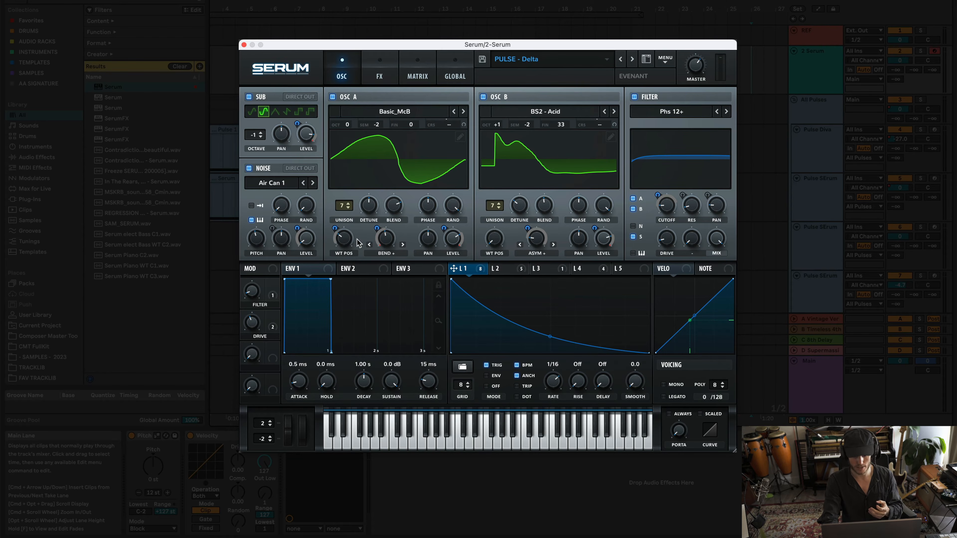
mouse_move(343, 244)
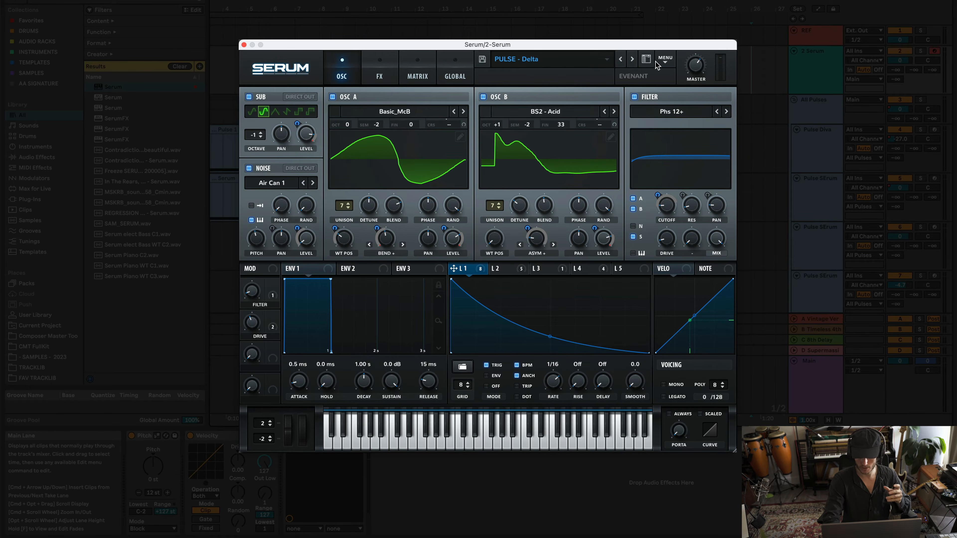
- Initialize the preset and enable oscillator B with 4 unison voices
left_click(663, 61)
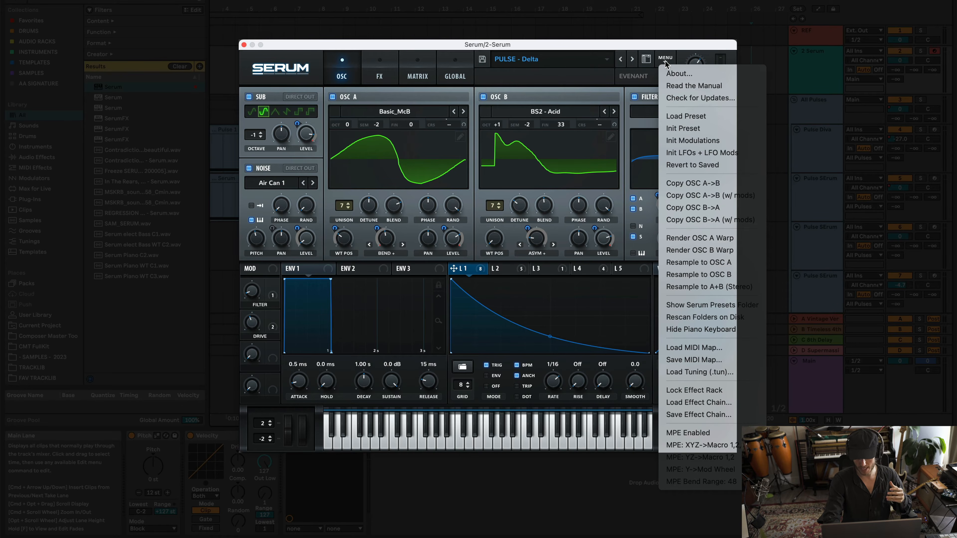
left_click(698, 128)
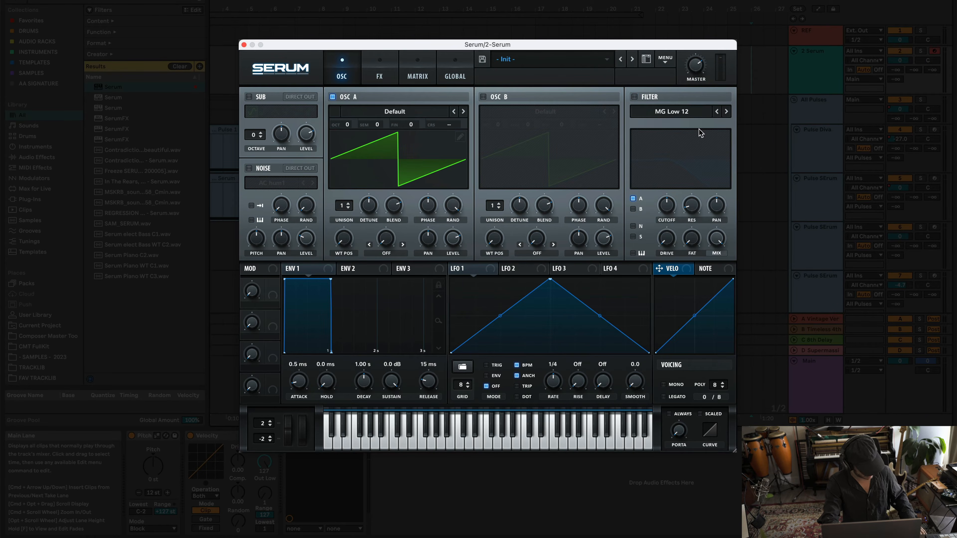
left_click(482, 96)
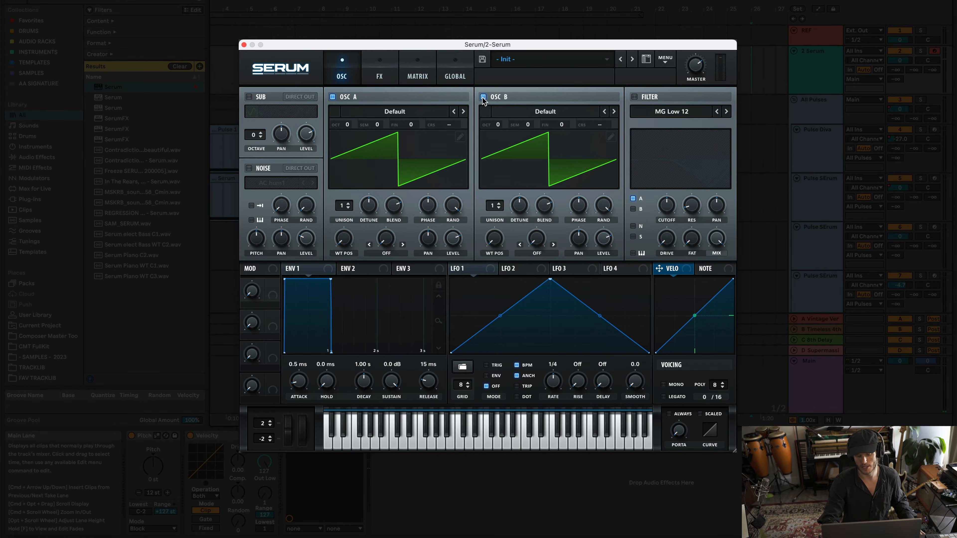
left_click_drag(498, 208, 497, 185)
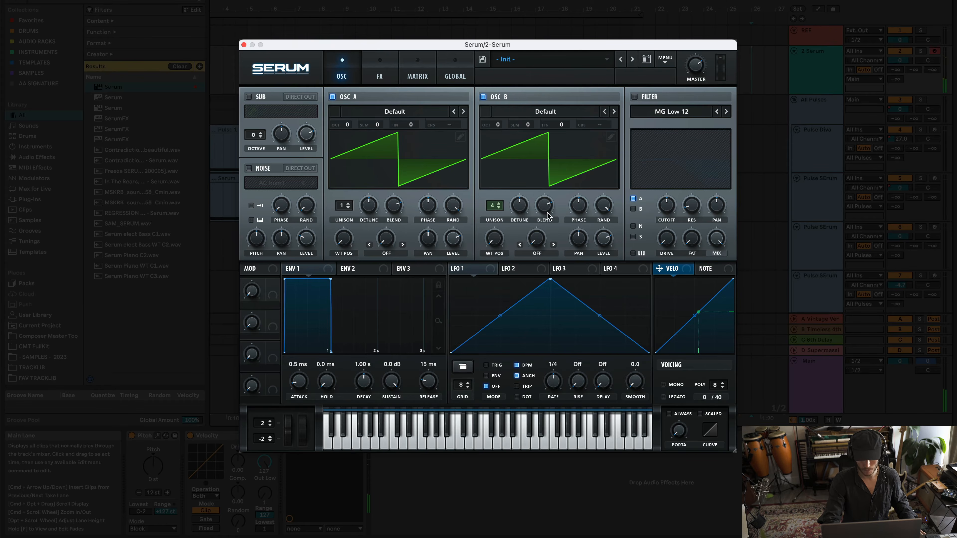
- Set oscillator A's octave to -1 and enable the sub oscillator as a sine wave at octave -1
left_click_drag(346, 125, 350, 142)
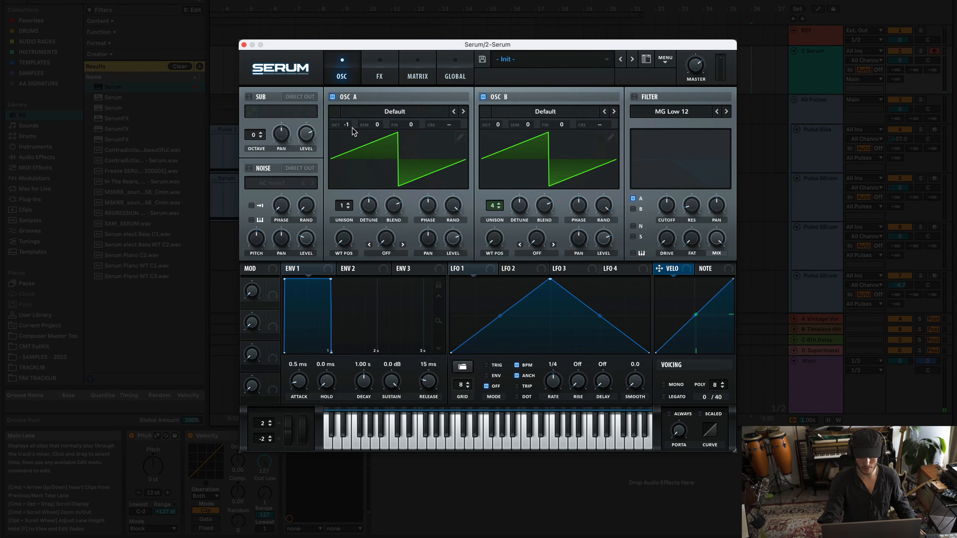
left_click(249, 97)
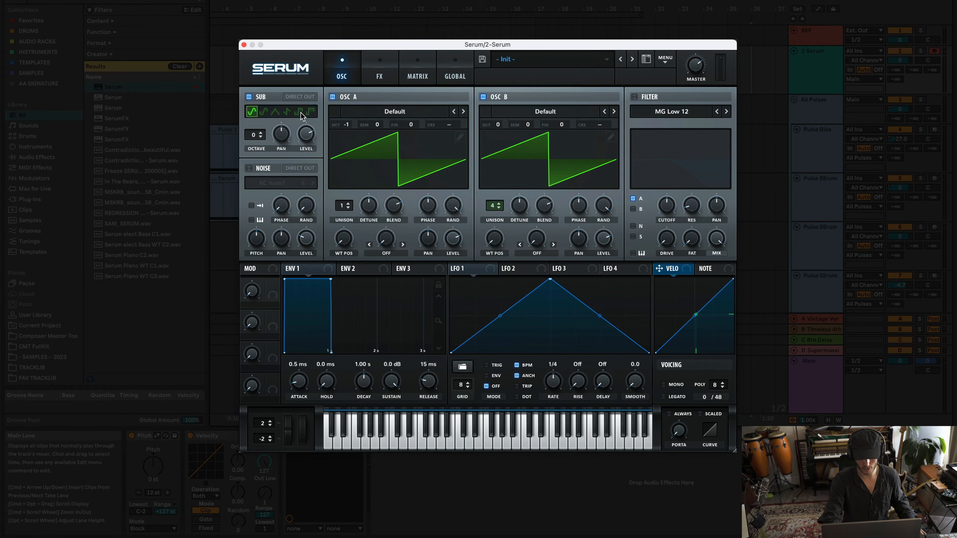
left_click(275, 111)
left_click_drag(257, 132, 261, 157)
left_click(252, 112)
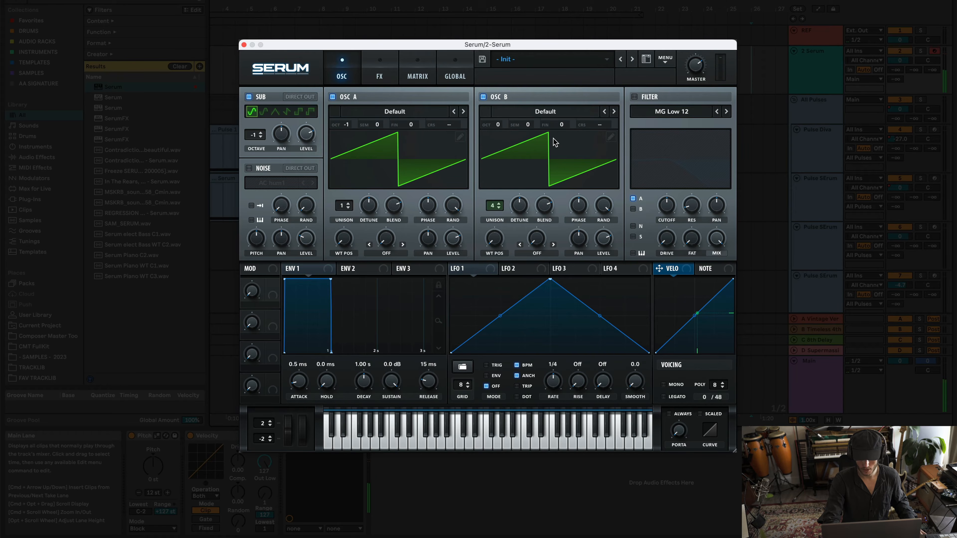
- Reshape LFO 1 from a triangle into a downward-curving decay starting at full height, and set its rate to 1/16
left_click_drag(550, 279, 434, 263)
left_click_drag(550, 318, 548, 328)
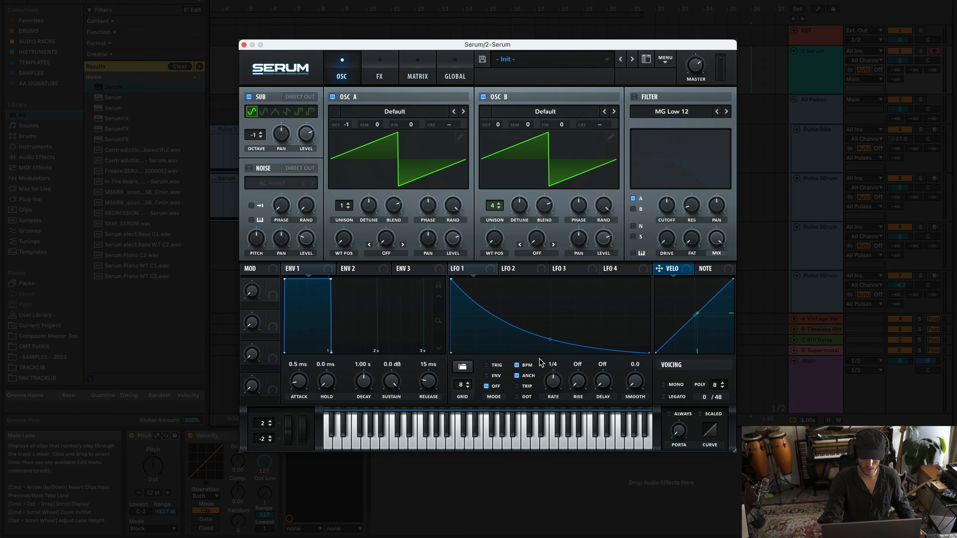
left_click_drag(553, 378, 566, 367)
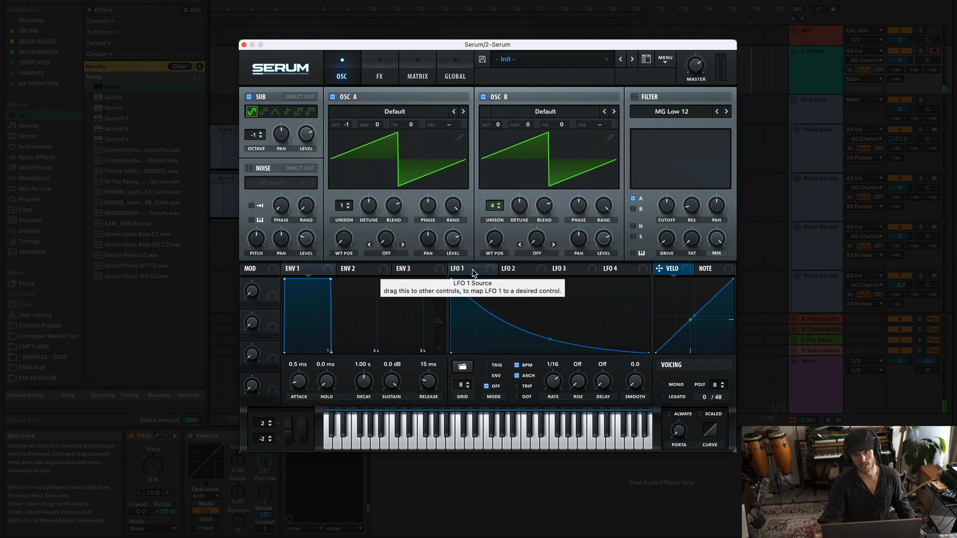
- Modulate the levels of oscillators A and B with LFO 1, lowering oscillator B's base level and raising its modulation depth to full
left_click_drag(472, 270, 603, 244)
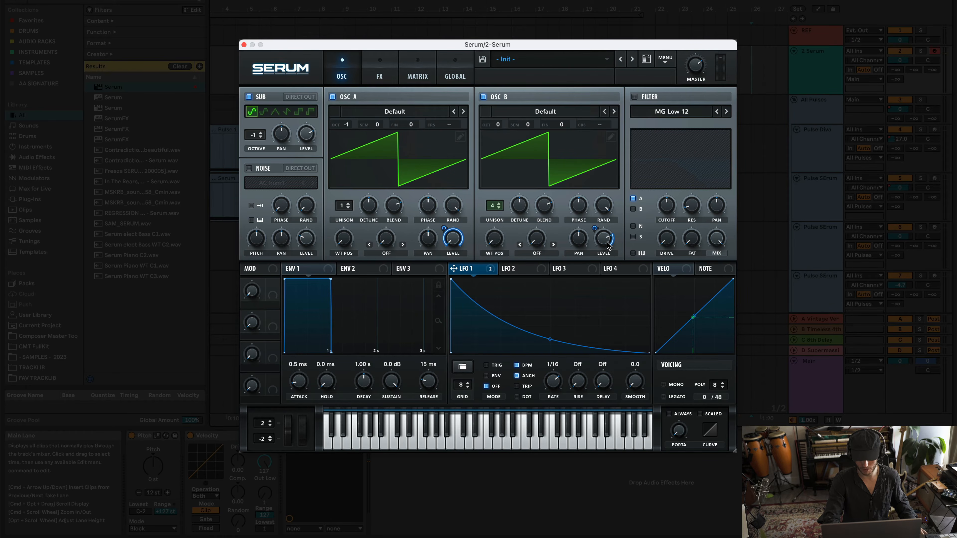
mouse_move(610, 243)
left_click_drag(609, 241, 595, 311)
left_click_drag(598, 229, 599, 230)
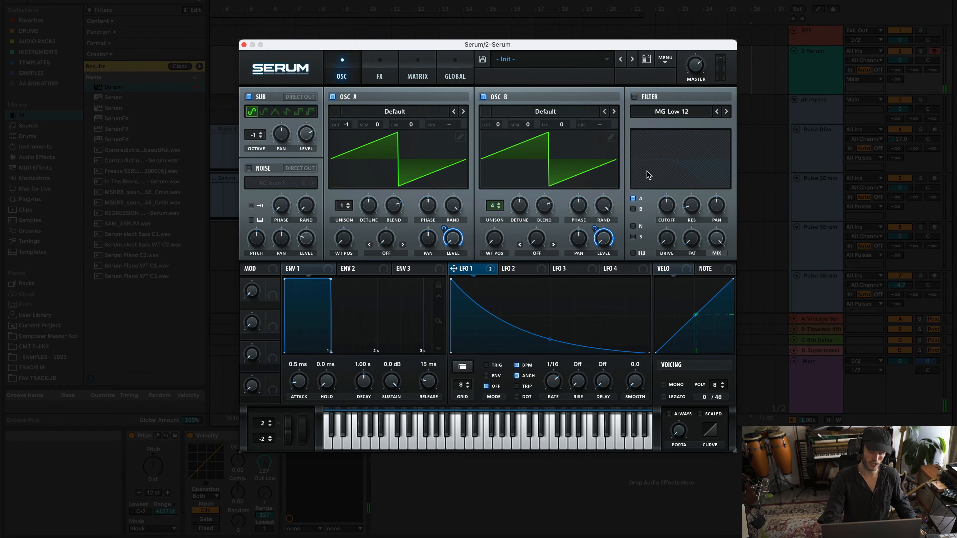
- Enable the MG Low 12 filter, clear the first cutoff modulation, and assign LFO 1 to the filter cutoff again
left_click(634, 98)
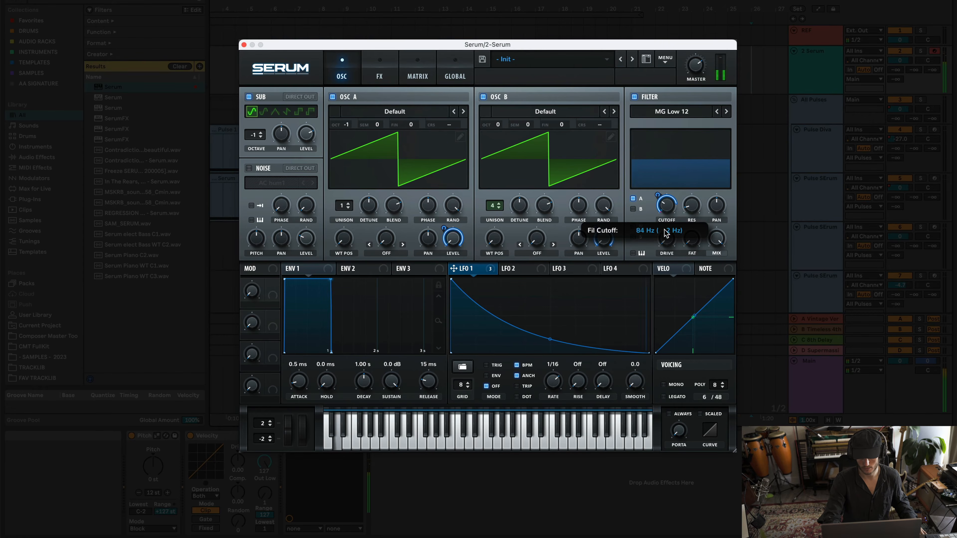
right_click(662, 209)
left_click(680, 244)
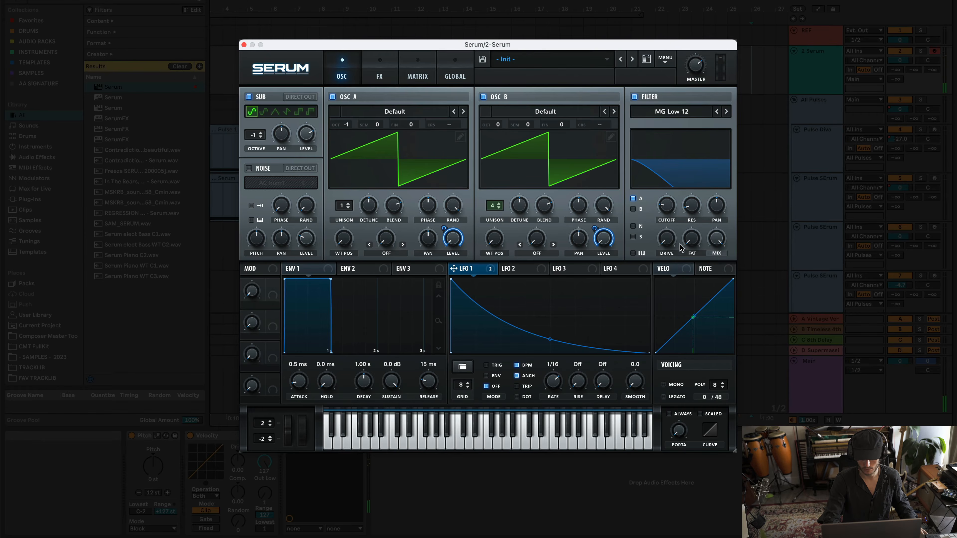
left_click_drag(453, 269, 640, 213)
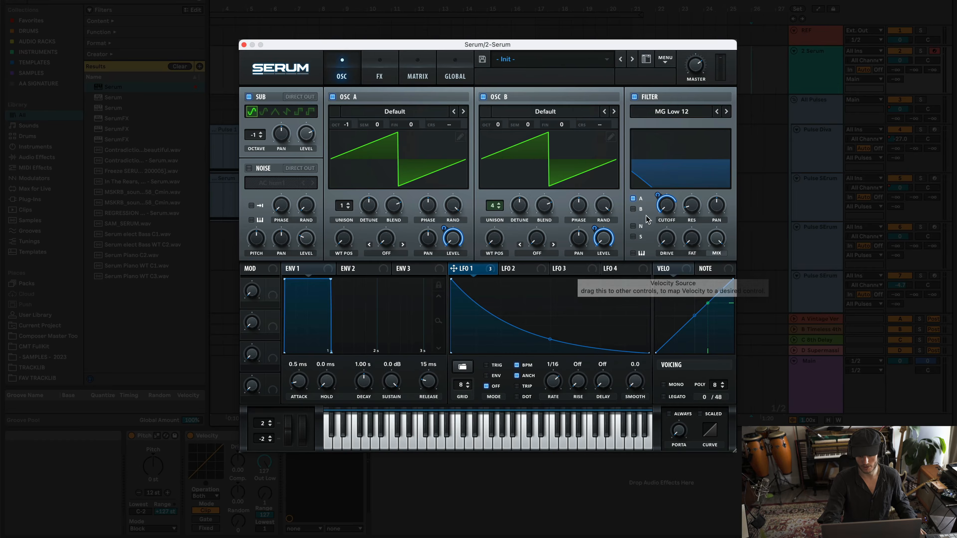
- Route oscillator B, the noise and the sub oscillator through the filter
left_click(637, 209)
left_click(635, 226)
left_click(635, 237)
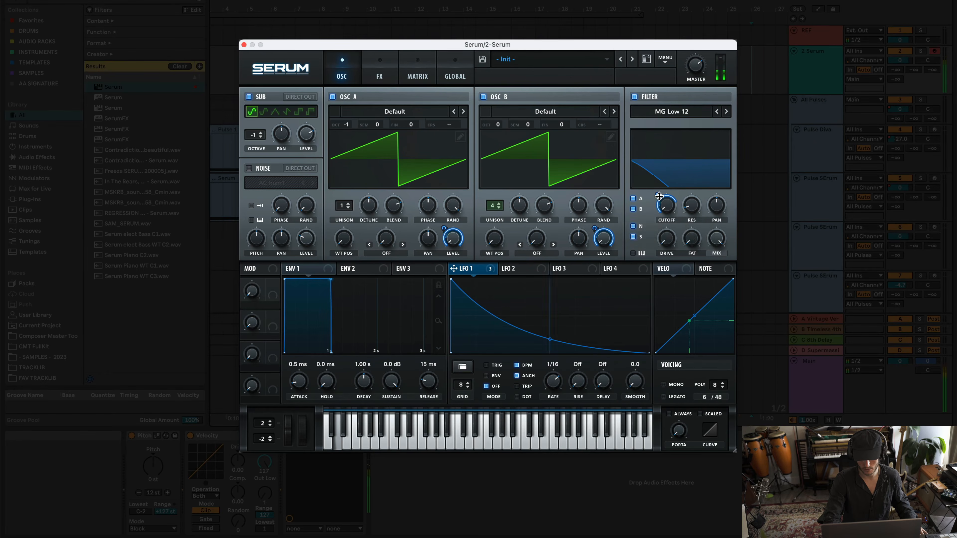
- Adjust LFO 1's filter cutoff modulation, and modulate the sub oscillator's level with LFO 1 at a depth of 80, lowering its base level
left_click_drag(658, 195, 658, 188)
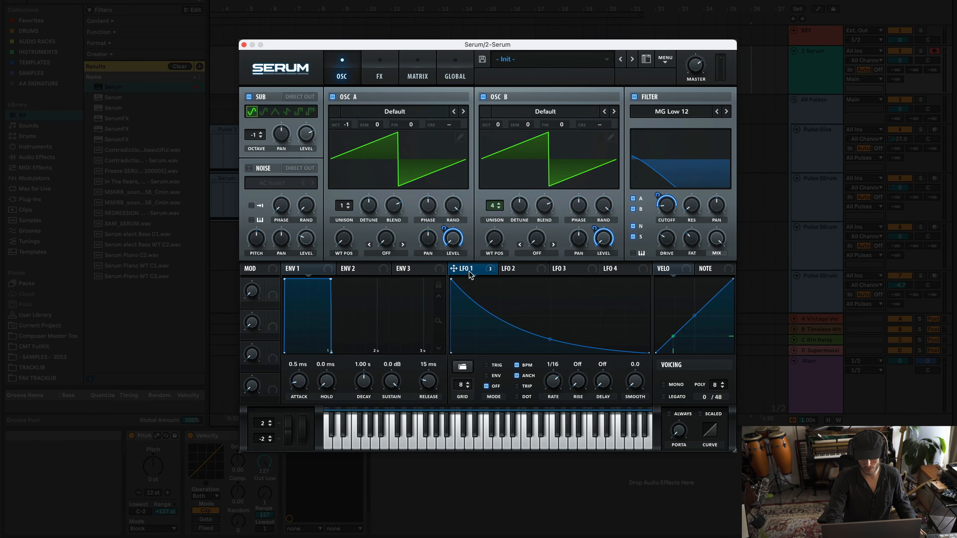
left_click_drag(470, 274, 306, 134)
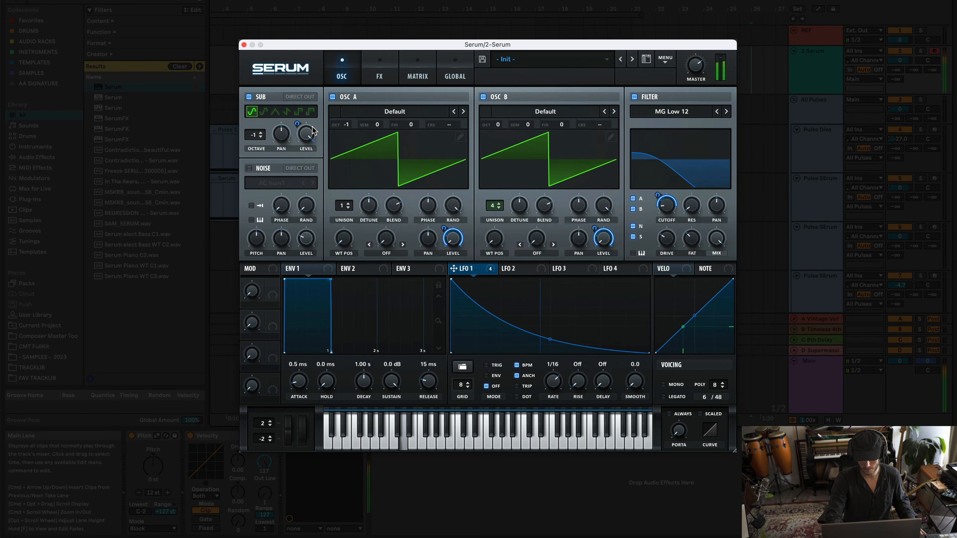
left_click_drag(306, 134, 307, 86)
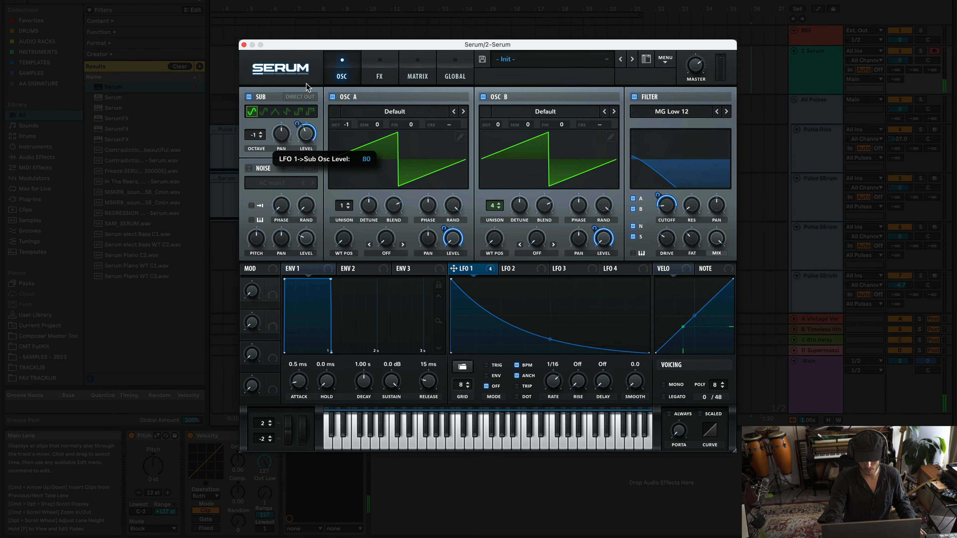
left_click_drag(305, 135, 304, 153)
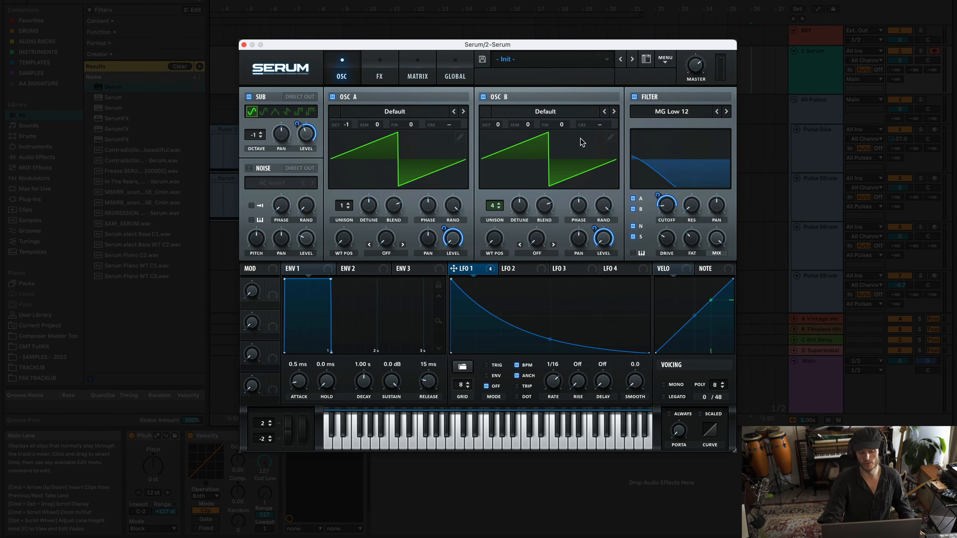
- Load the 4088 wavetable in oscillator A and try out its wavetable position
left_click(464, 111)
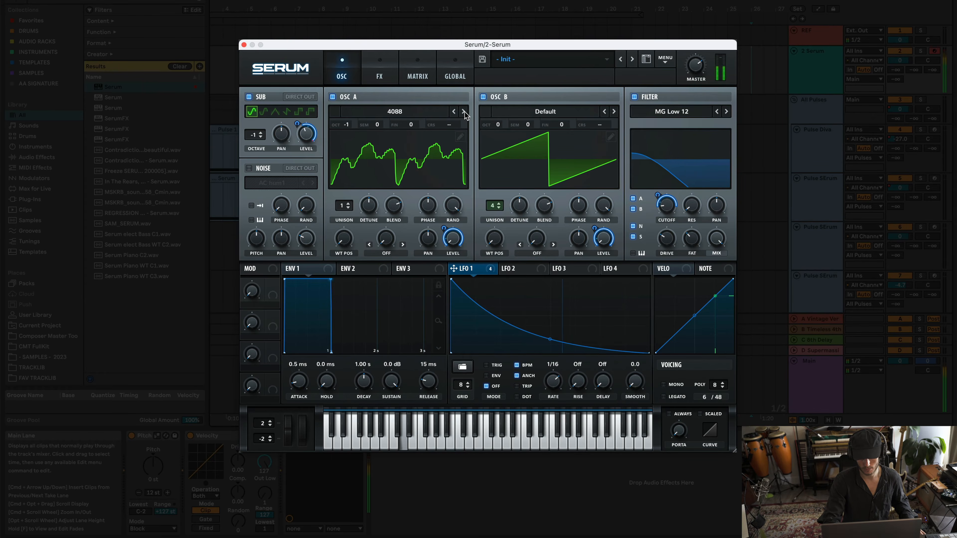
left_click(463, 111)
left_click(454, 112)
left_click(455, 112)
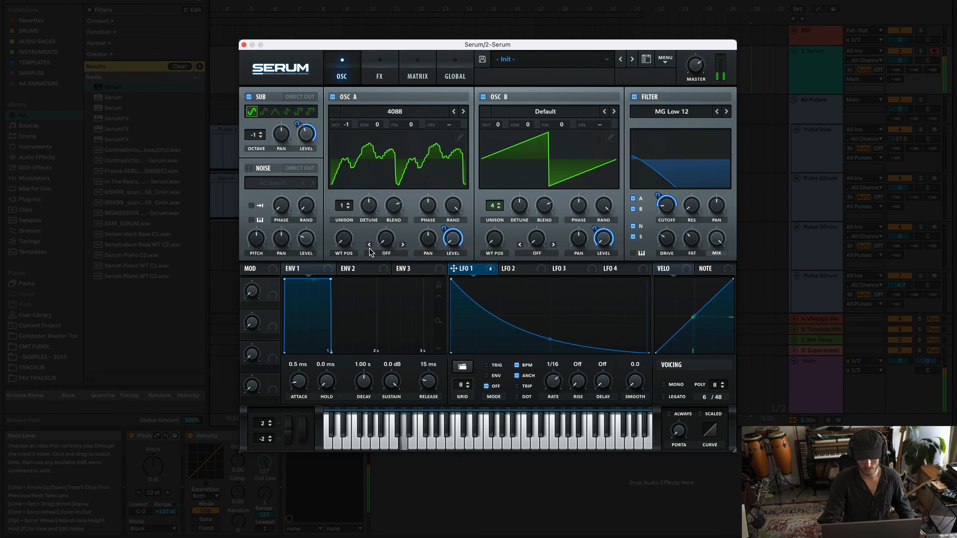
left_click_drag(344, 237, 363, 277)
- Load the Basic Mg wavetable in oscillator B and shift its wavetable position away from the sine shape
left_click(614, 111)
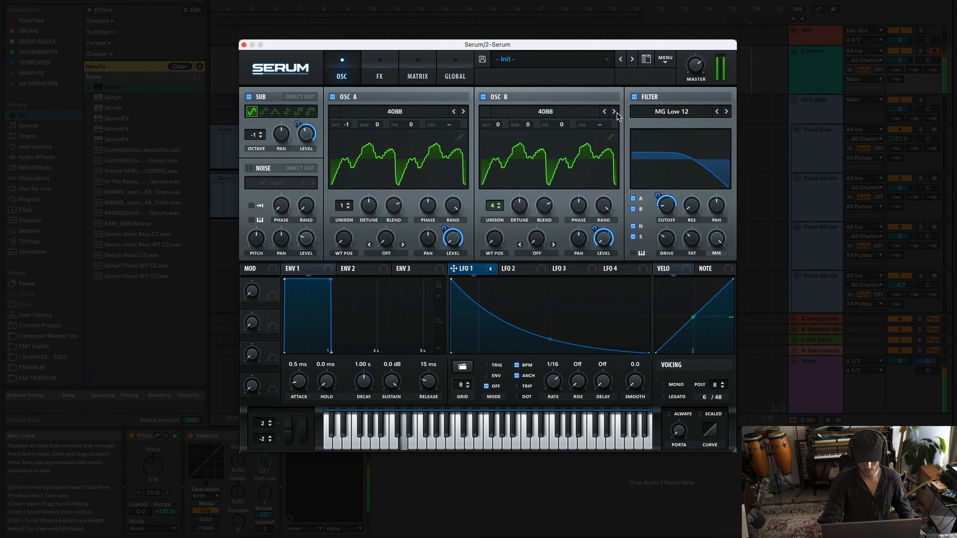
left_click(617, 112)
left_click(616, 112)
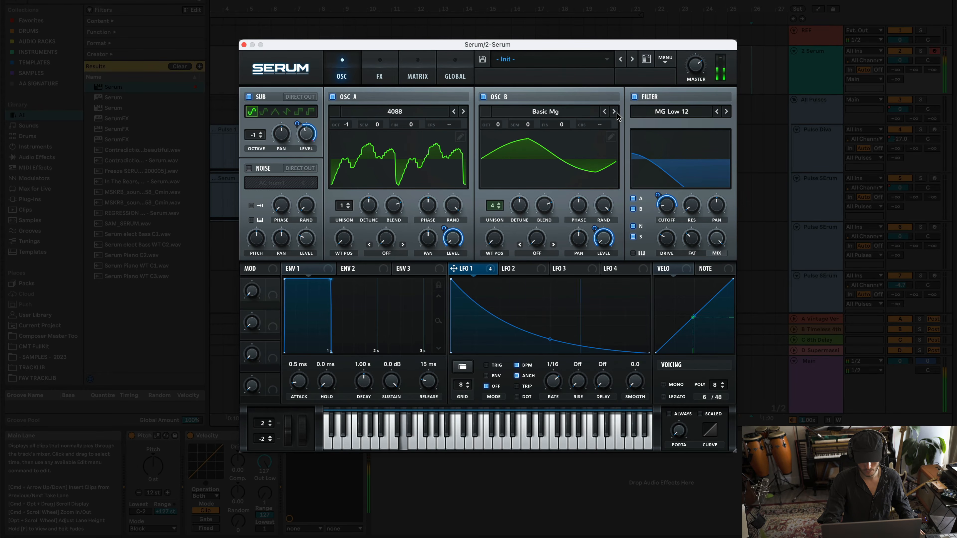
left_click(616, 112)
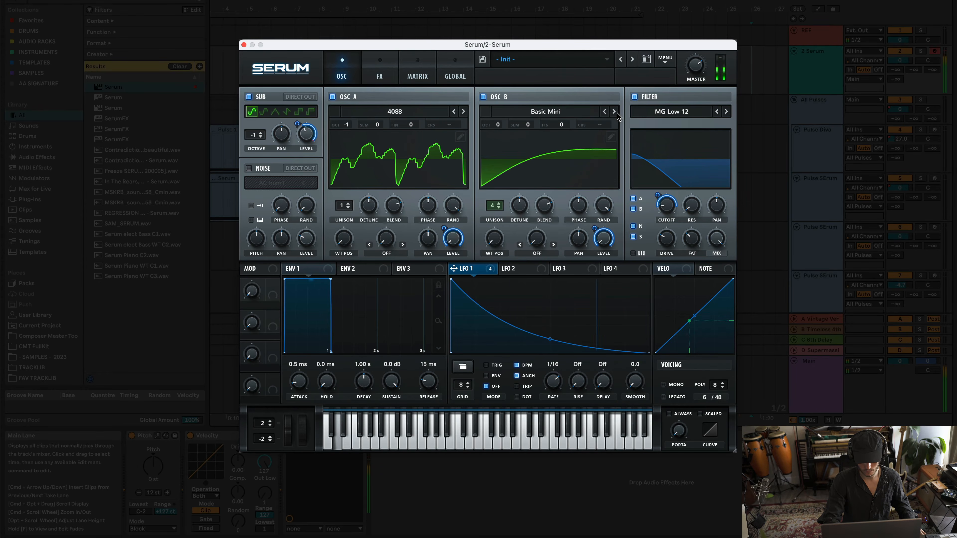
left_click(604, 111)
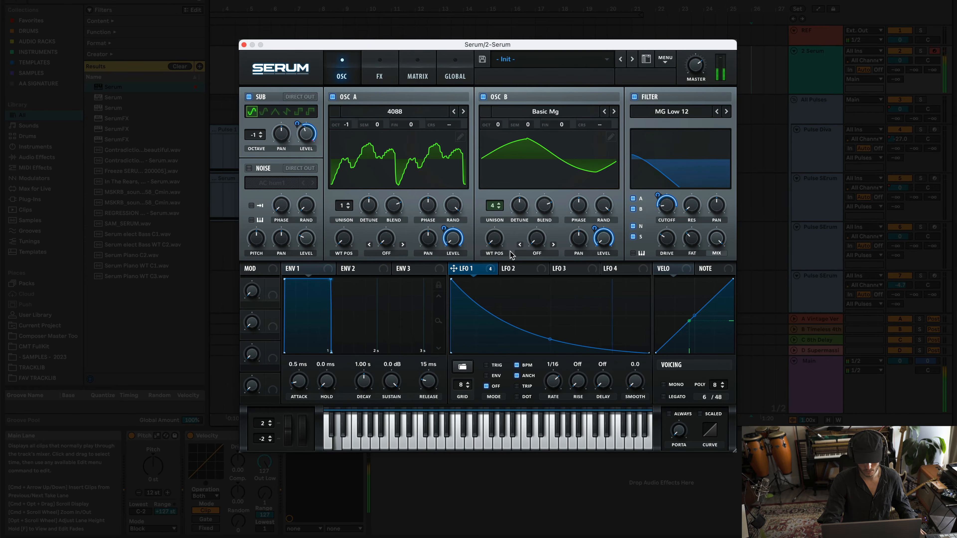
left_click_drag(496, 239, 484, 262)
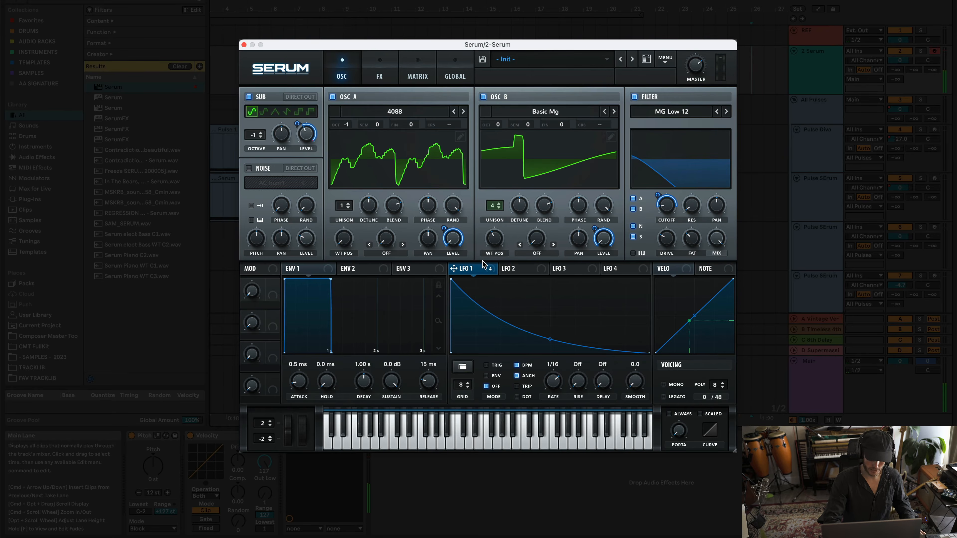
- Set LFO 2's rate to 2 bar, modulate oscillator B's wavetable position with it, and adjust the base position
mouse_move(480, 270)
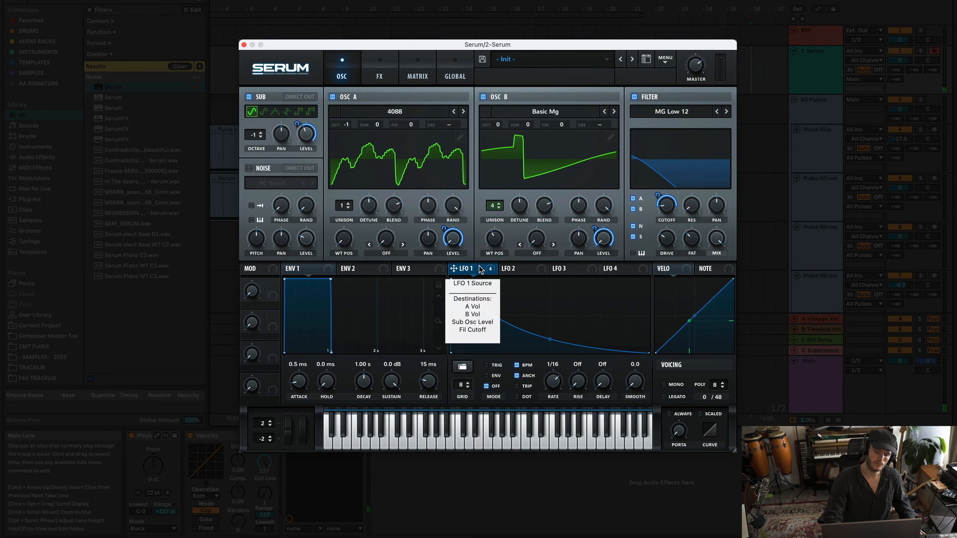
left_click(522, 269)
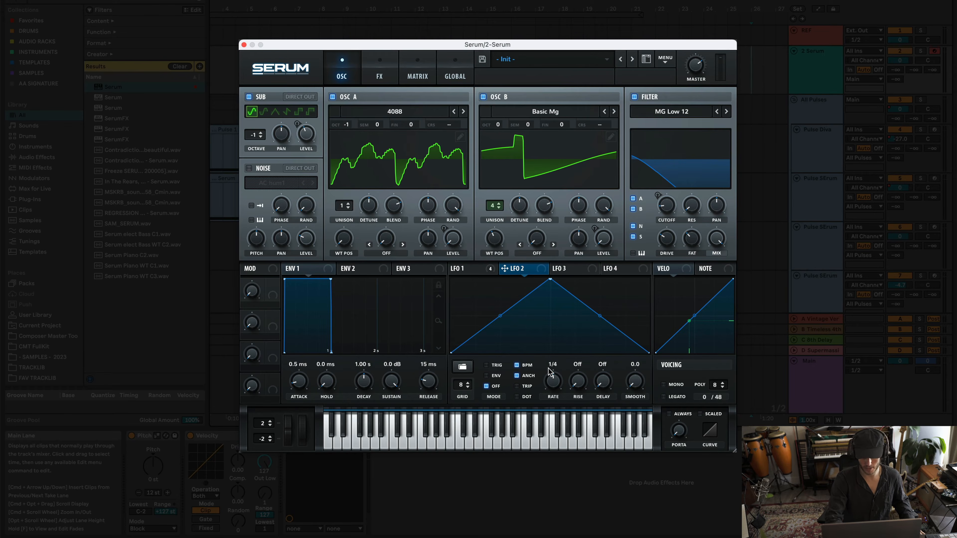
left_click_drag(552, 375, 549, 405)
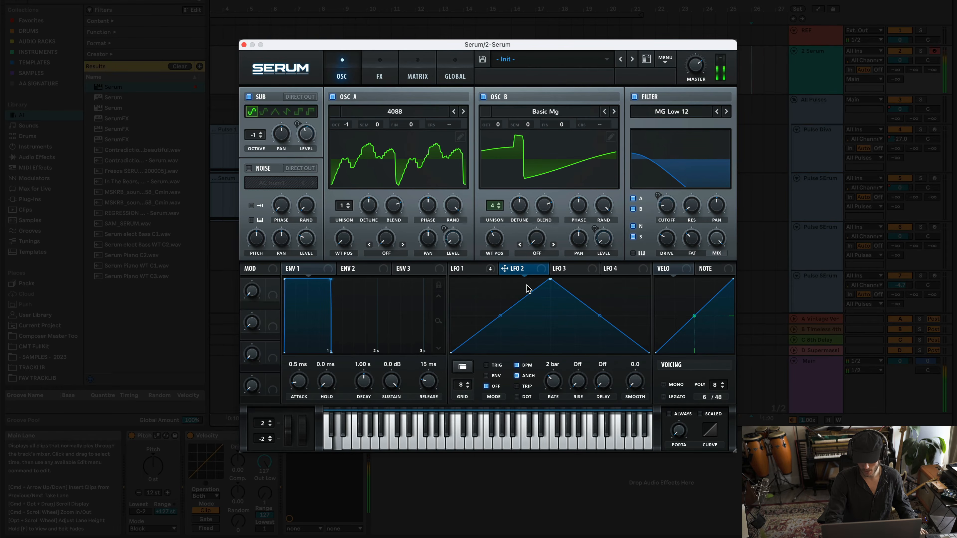
left_click_drag(505, 268, 497, 245)
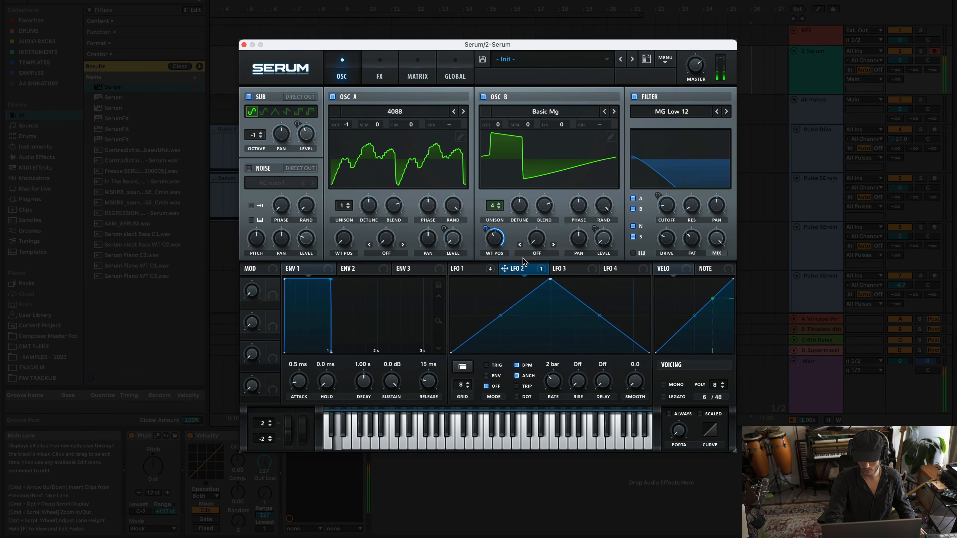
left_click_drag(495, 241, 496, 270)
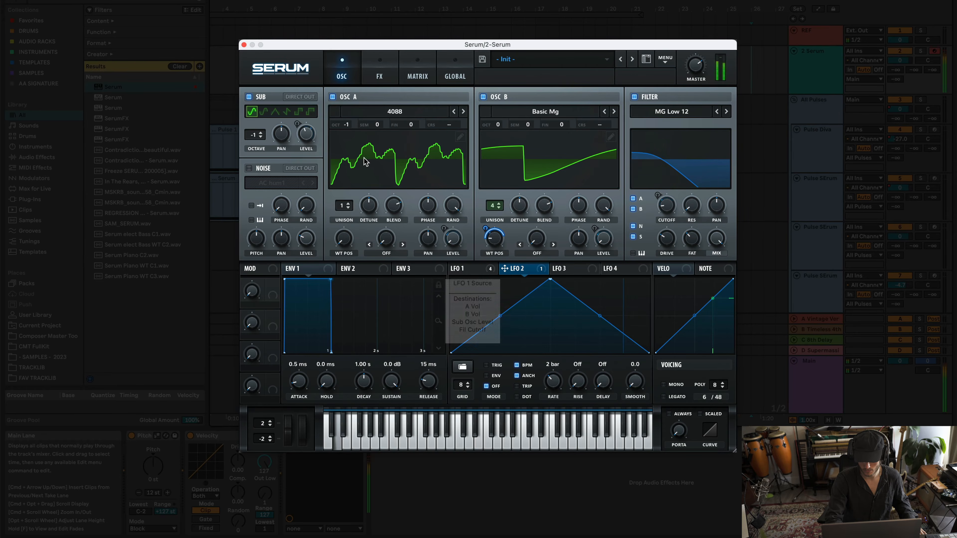
- Switch off oscillator A and the sub oscillator to isolate oscillator B, and keep LFO 2's rate at 2 bar
left_click(333, 97)
left_click(249, 97)
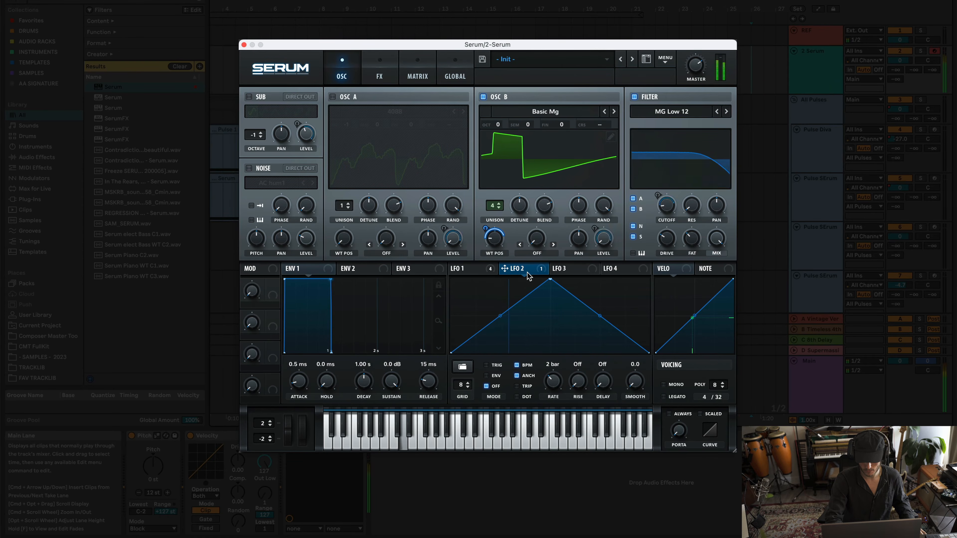
mouse_move(526, 272)
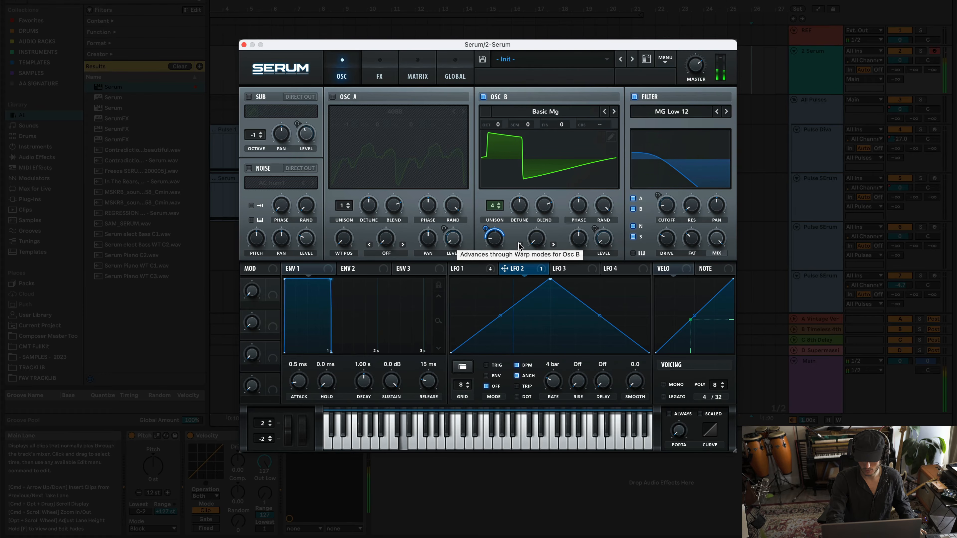
left_click_drag(558, 385, 558, 380)
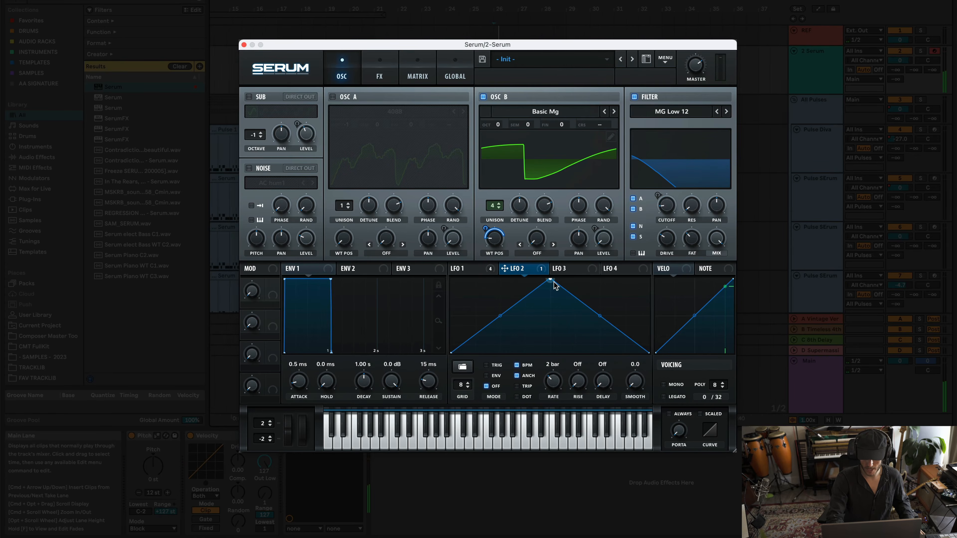
- Give oscillator B a Sync warp mode, modulate the warp amount with LFO 2, and reduce the modulation depth
left_click(536, 253)
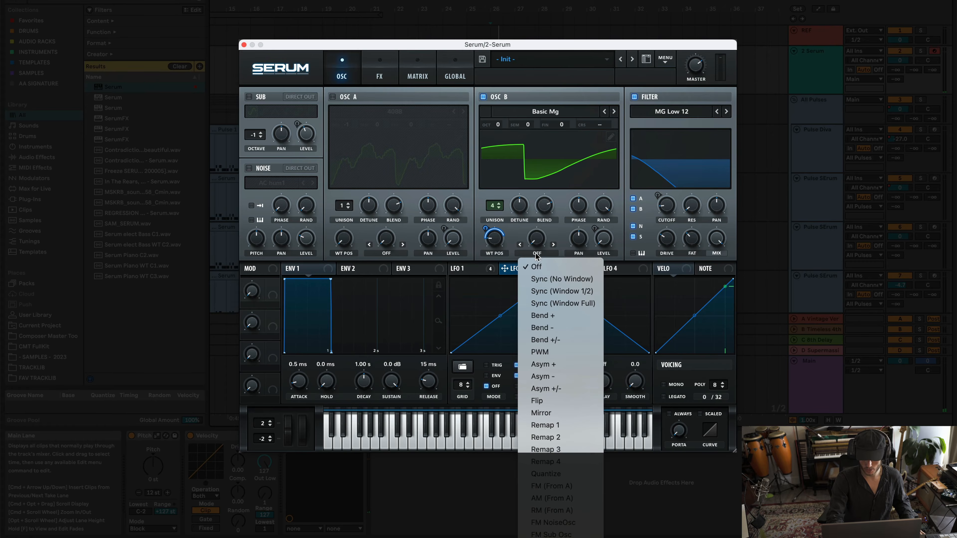
left_click(546, 285)
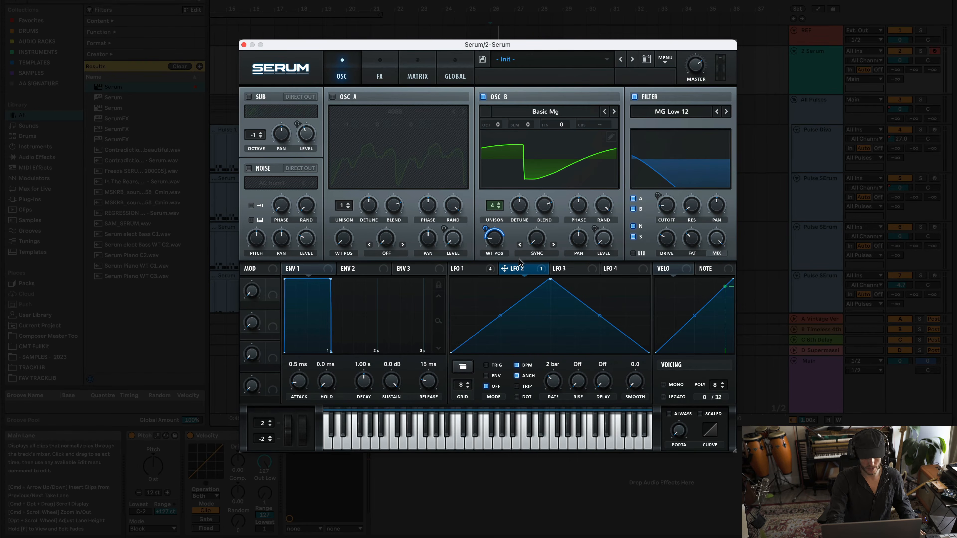
left_click_drag(523, 272, 537, 238)
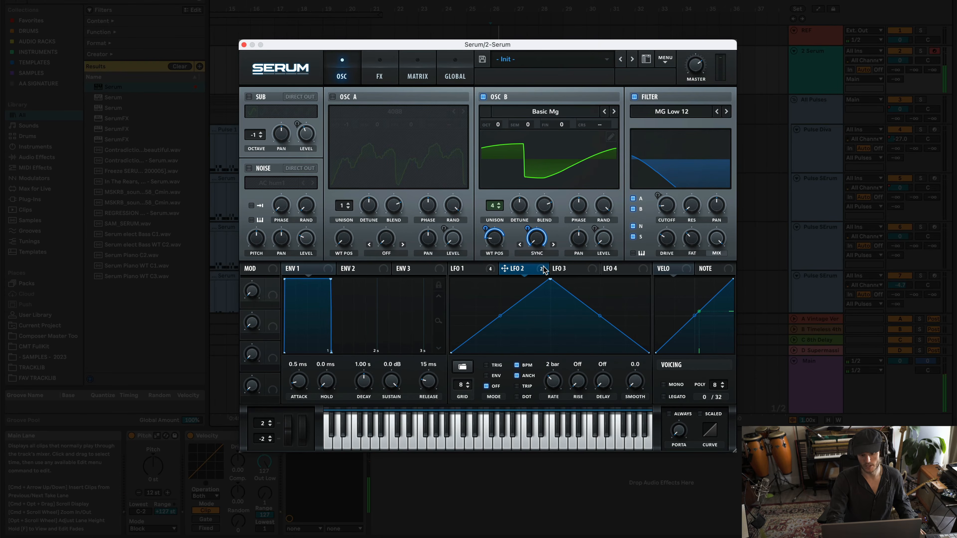
left_click_drag(526, 231, 524, 274)
left_click_drag(535, 241, 530, 241)
mouse_move(541, 242)
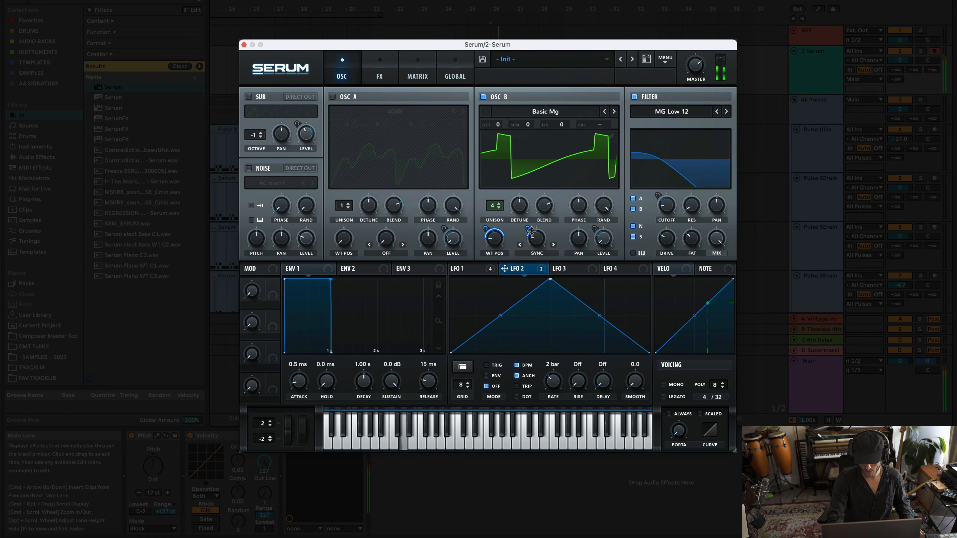
- Switch oscillator A and the sub oscillator back on, and adjust oscillator A's level
left_click(332, 96)
left_click(249, 97)
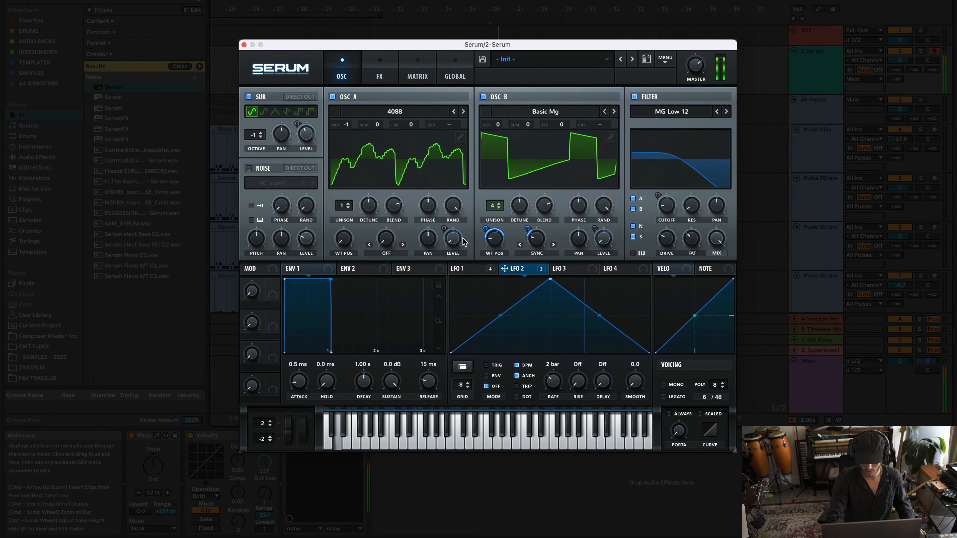
left_click_drag(452, 239, 470, 259)
- Switch off oscillator B and the sub oscillator to isolate oscillator A, and keep its octave at -1
left_click(484, 97)
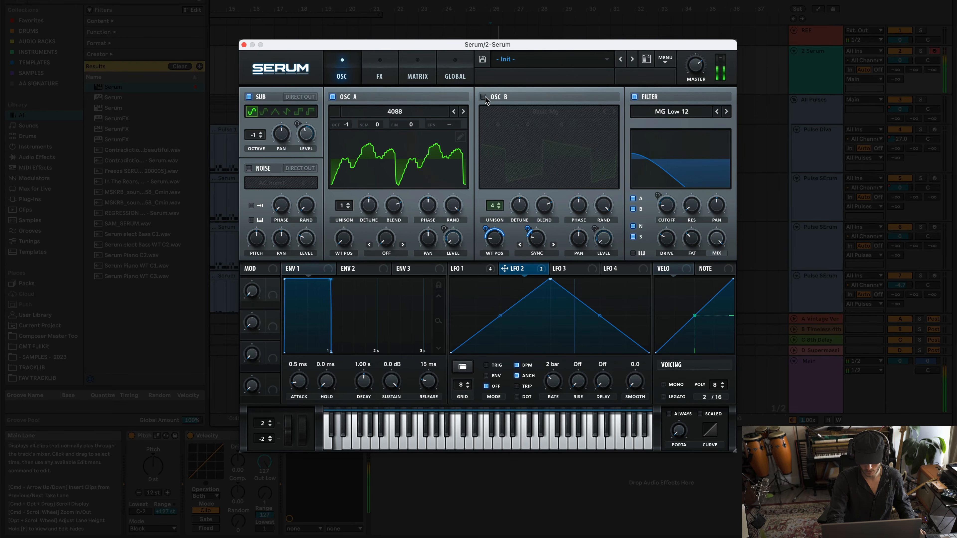
left_click(249, 96)
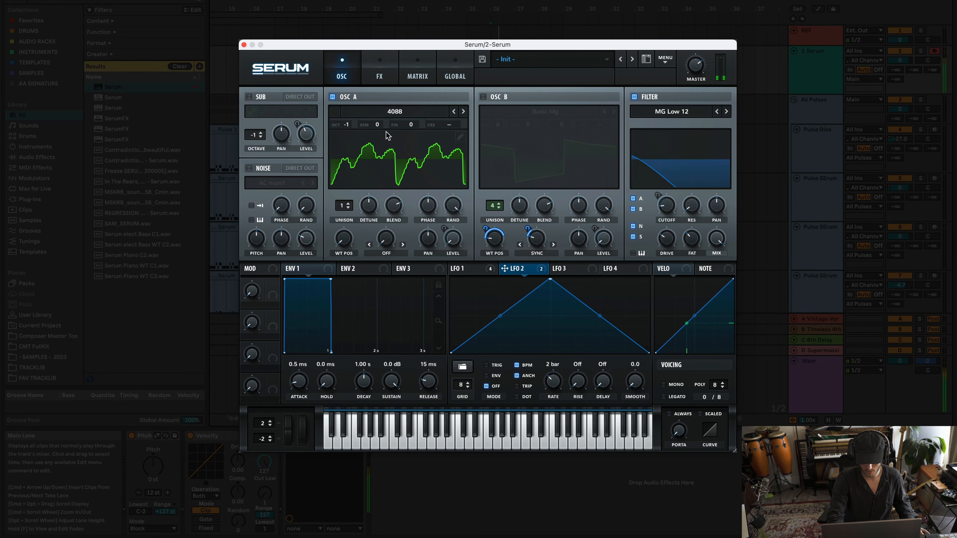
left_click_drag(346, 125, 347, 143)
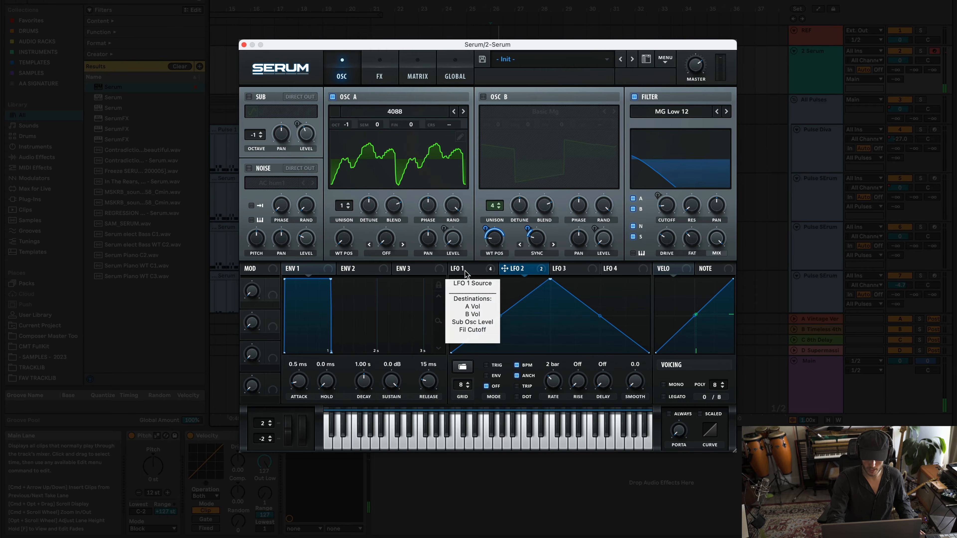
- Try modulating oscillator A's wavetable position with LFO 1, compare it with the modulator bypassed, and take the modulation back out
left_click(483, 270)
left_click_drag(467, 272, 336, 273)
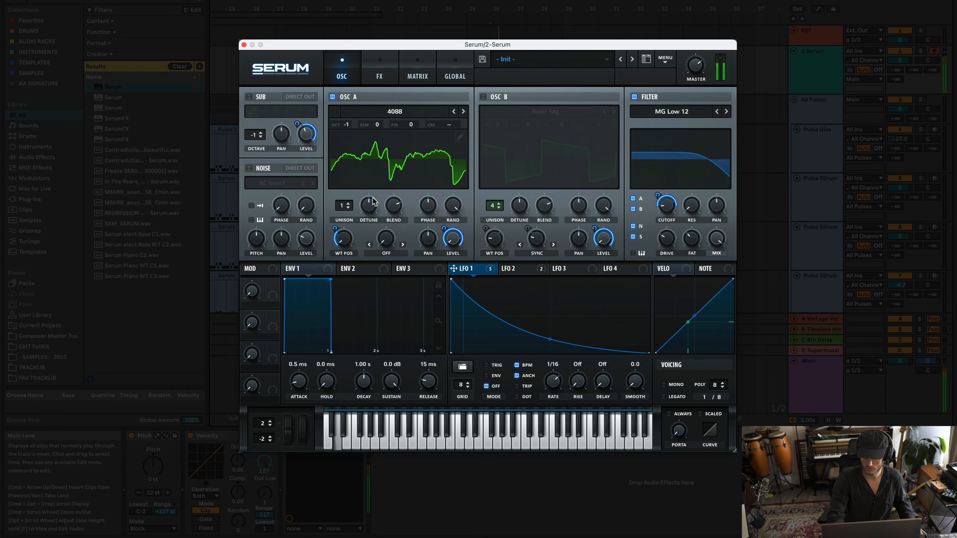
right_click(344, 237)
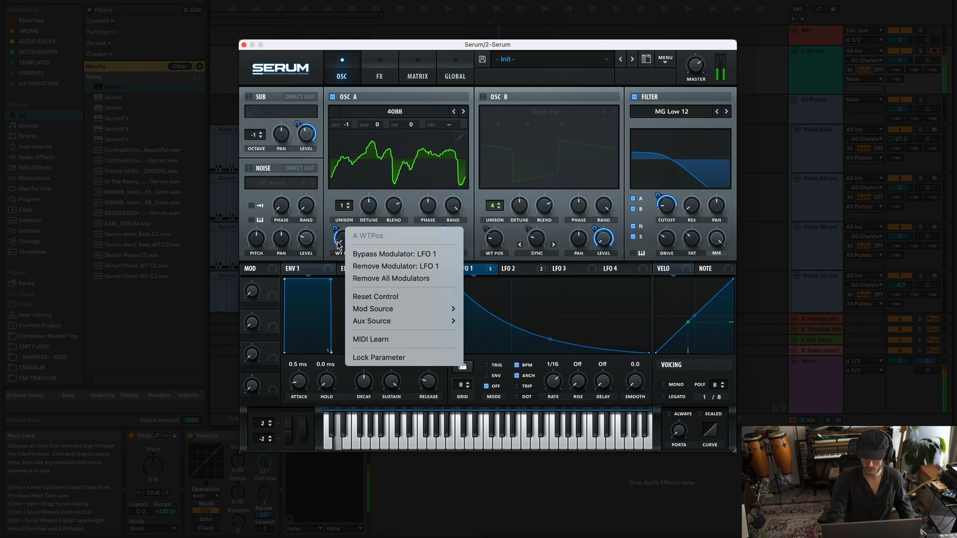
right_click(344, 239)
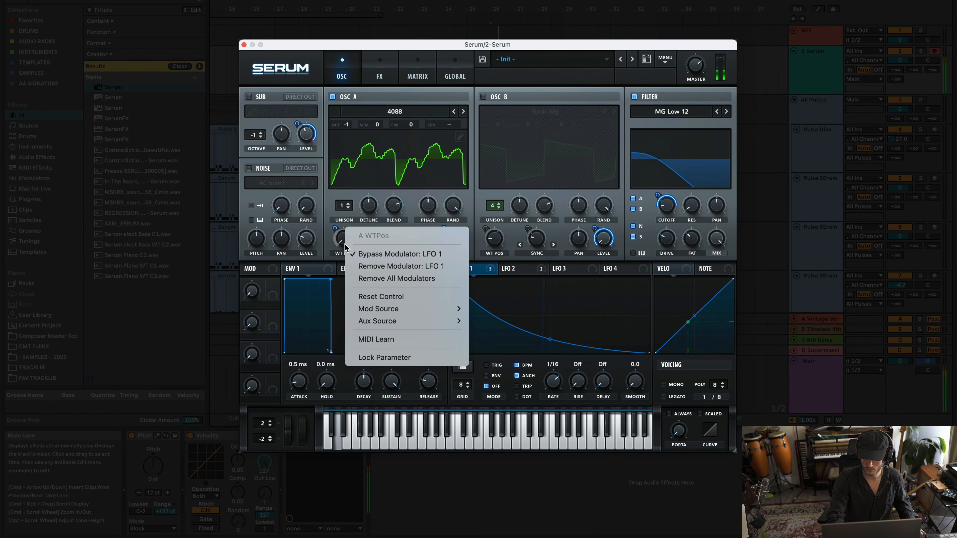
left_click(354, 253)
left_click_drag(336, 229, 339, 252)
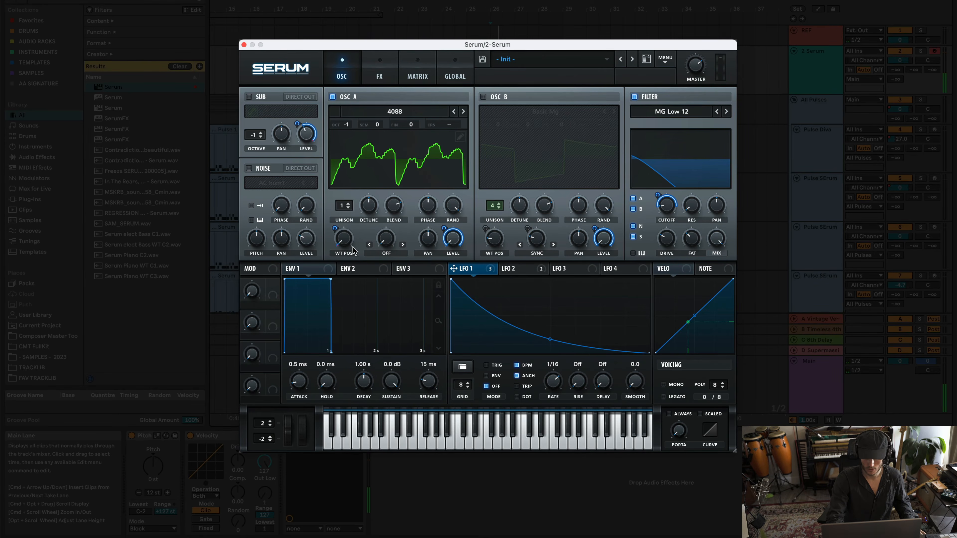
right_click(349, 240)
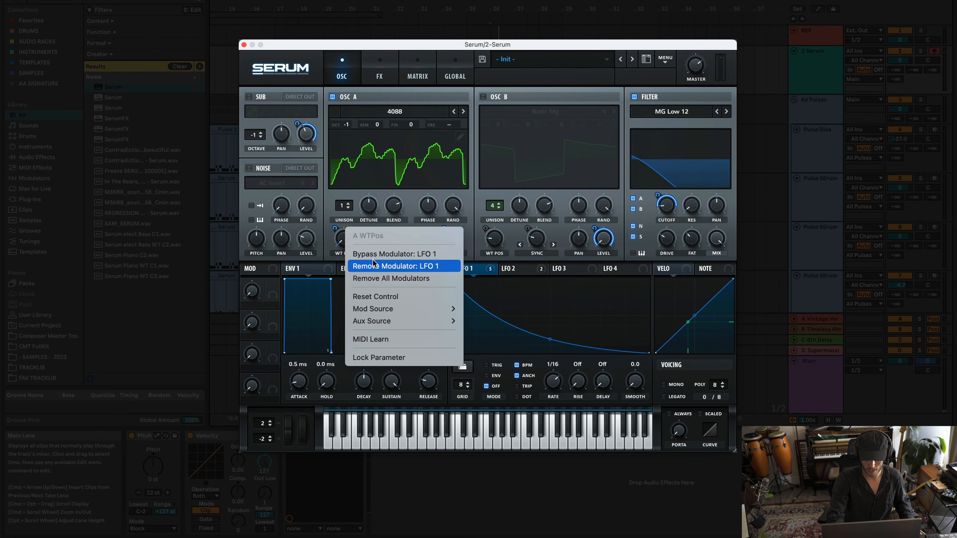
left_click(388, 265)
- Set oscillator A's warp mode to Bend +, raise the bend amount, and modulate it with LFO 1
left_click(388, 249)
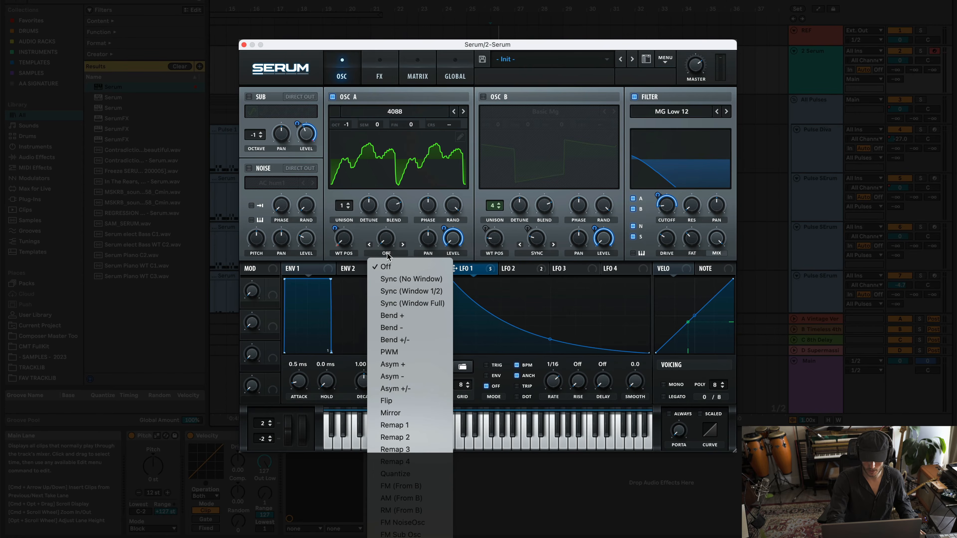
left_click(402, 315)
left_click_drag(387, 244, 409, 172)
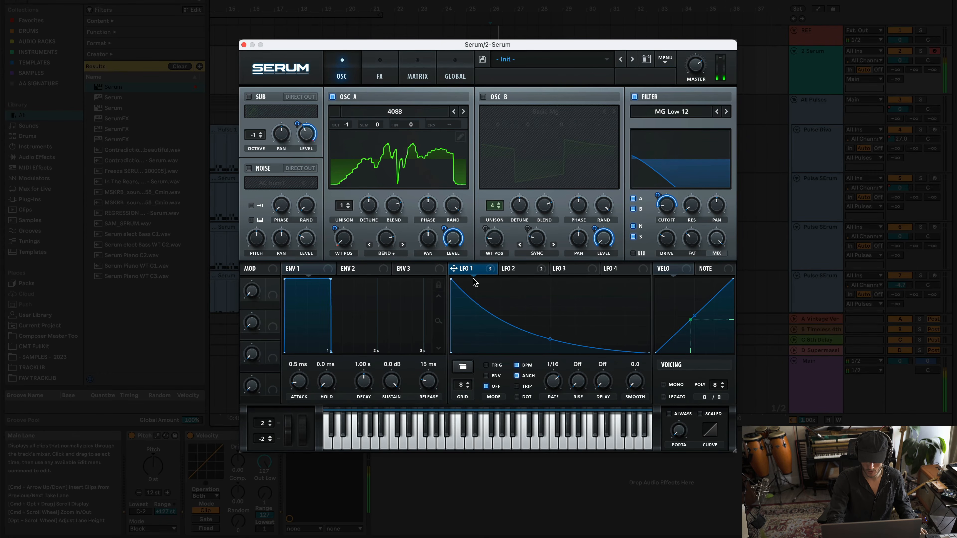
left_click_drag(474, 269, 388, 255)
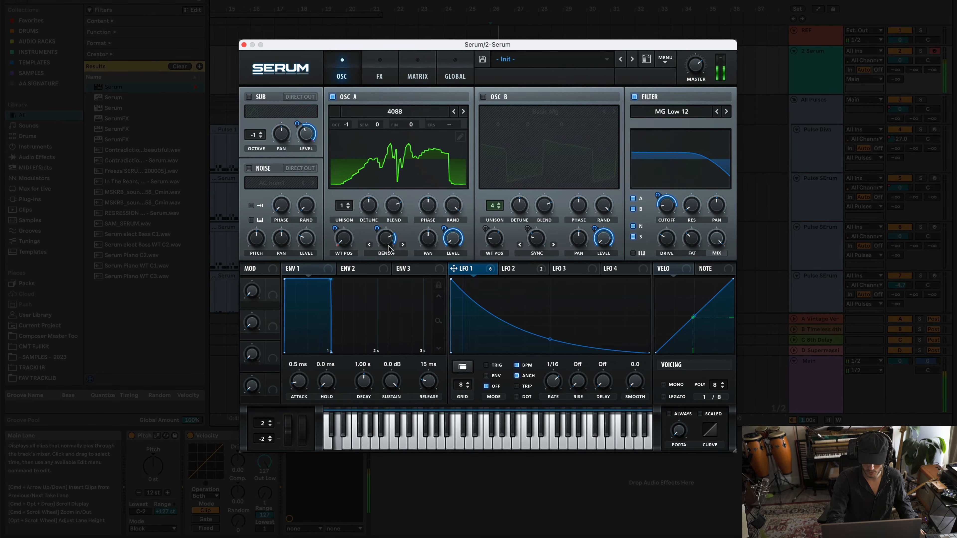
- Switch oscillator B and the sub oscillator back on, and adjust the sub oscillator's level
left_click(483, 96)
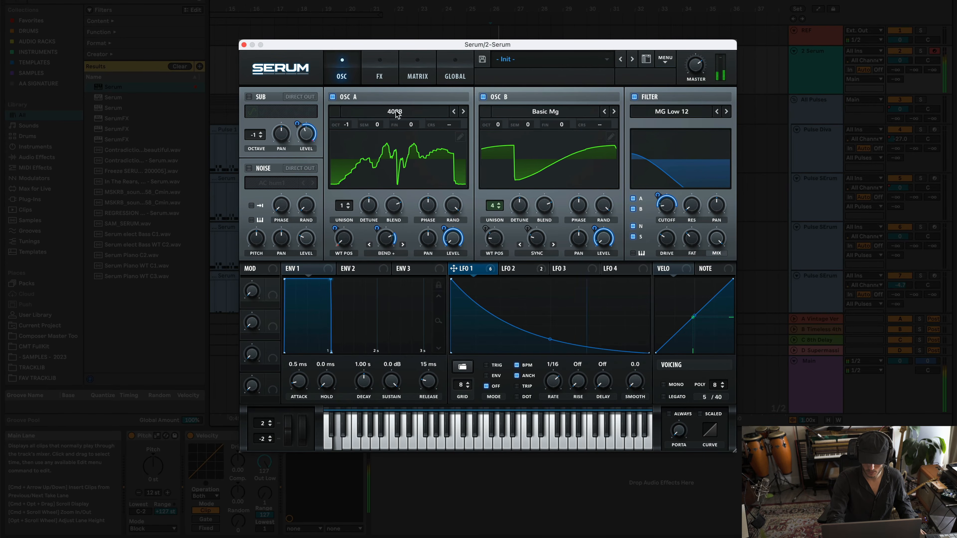
left_click(249, 96)
left_click_drag(315, 143, 322, 148)
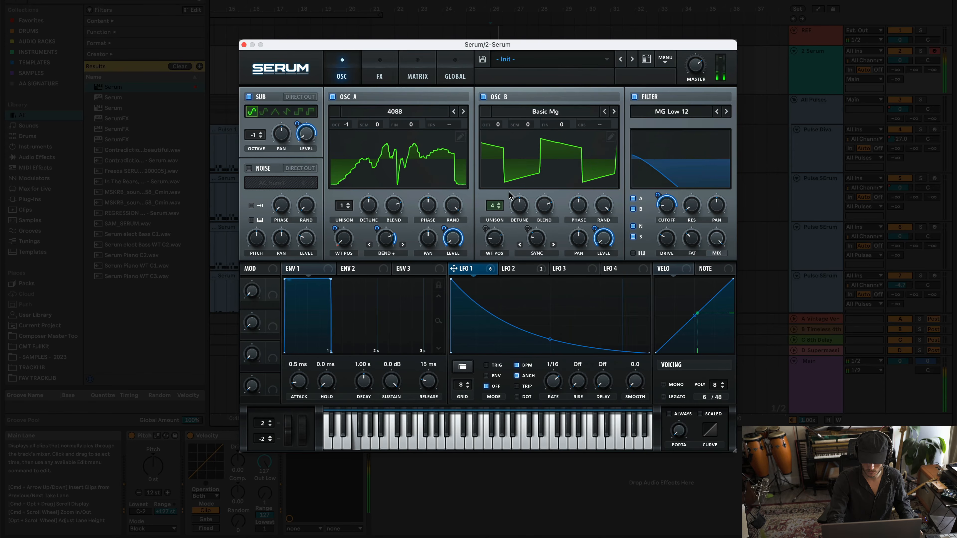
- Adjust the filter cutoff, and fine-tune the bend of LFO 1's decaying curve to shape the pulse length
left_click_drag(669, 207, 669, 215)
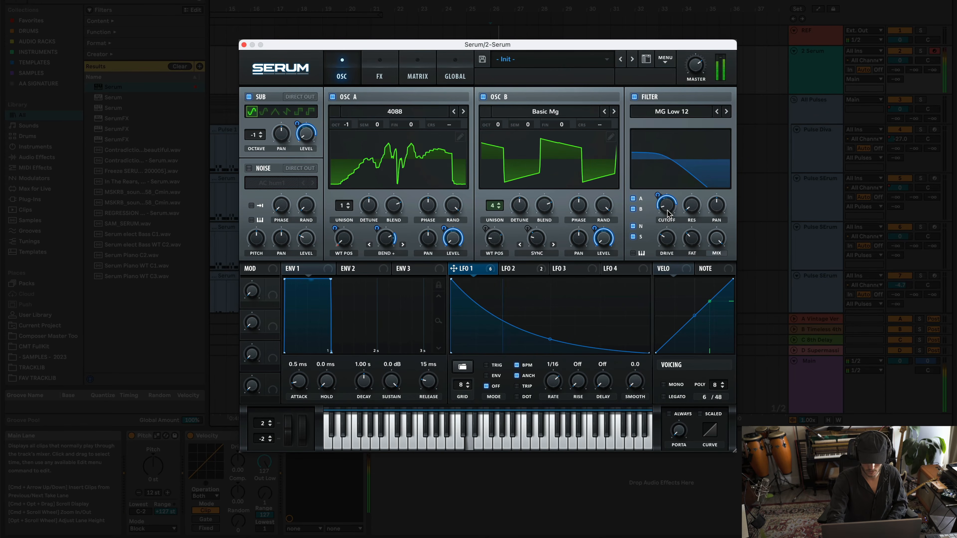
left_click_drag(550, 338, 551, 341)
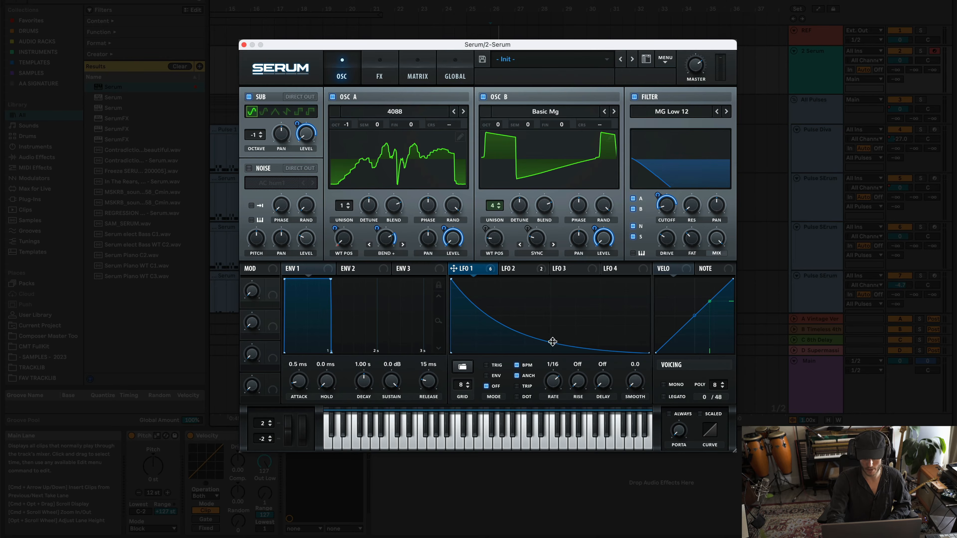
mouse_move(552, 341)
left_mouse_down()
mouse_move(533, 359)
mouse_move(559, 302)
mouse_move(550, 336)
left_mouse_up()
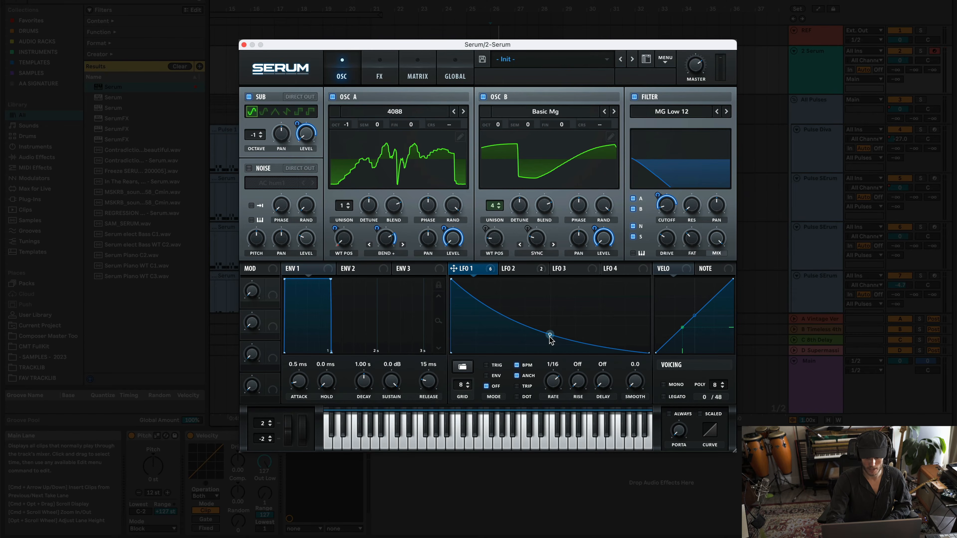
- Draw a nearly flat stepped shape in LFO 3, modulate oscillator B's fine tuning with it, and set its rate to one bar
left_click(569, 276)
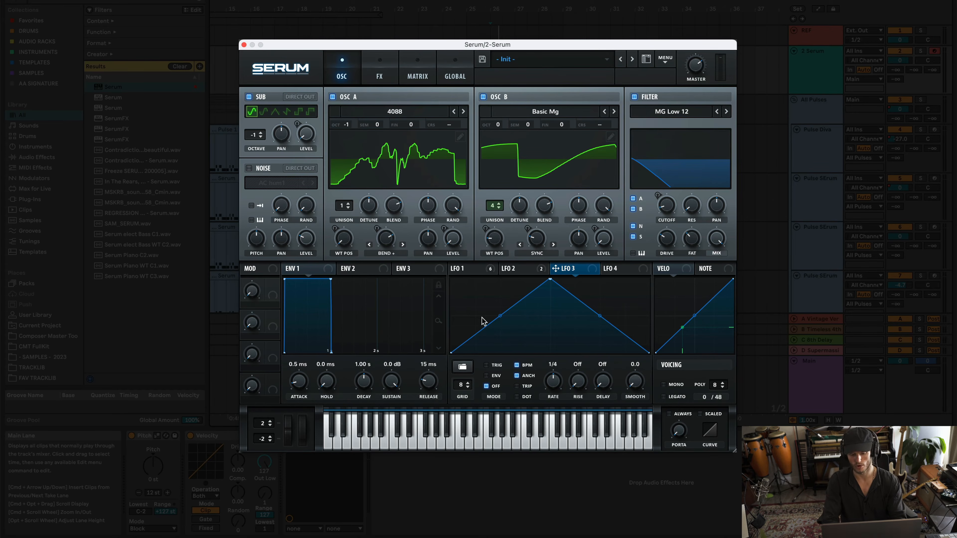
left_click_drag(453, 318, 619, 317)
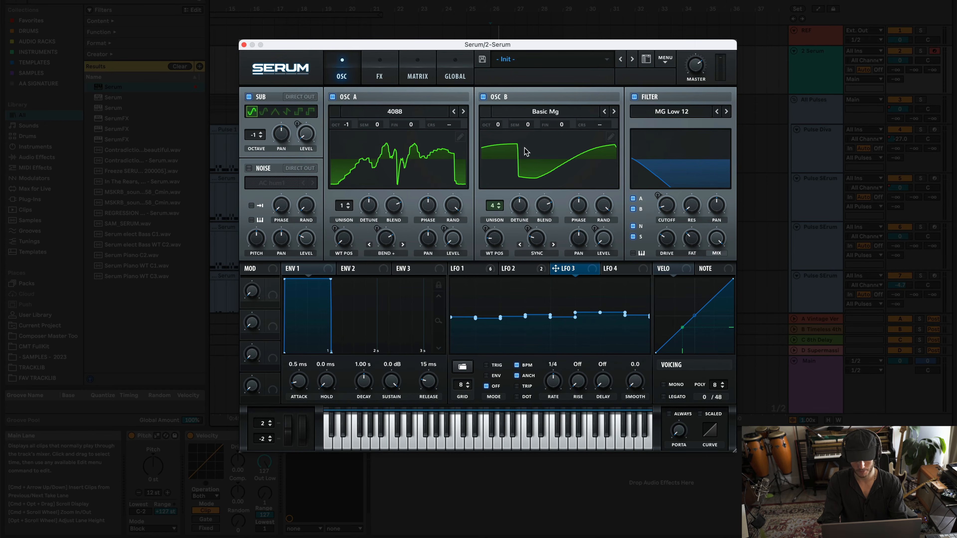
left_click_drag(567, 166, 599, 129)
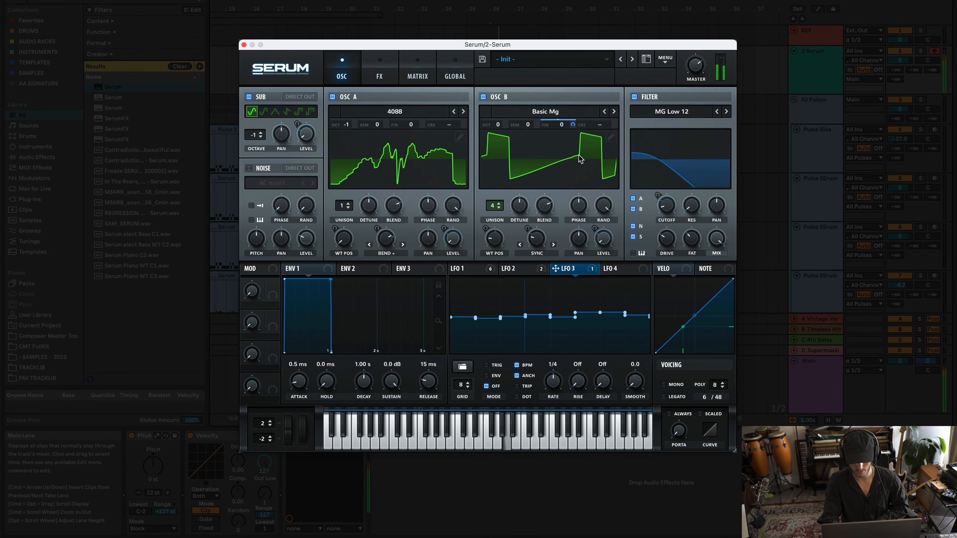
left_click_drag(553, 383, 559, 362)
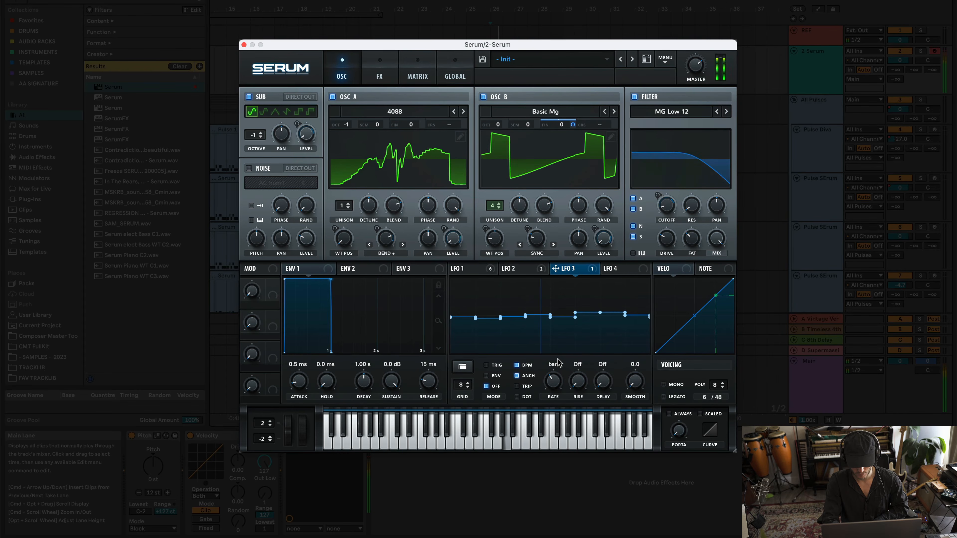
- Adjust how strongly LFO 2 modulates oscillator B's wavetable position
left_click(519, 269)
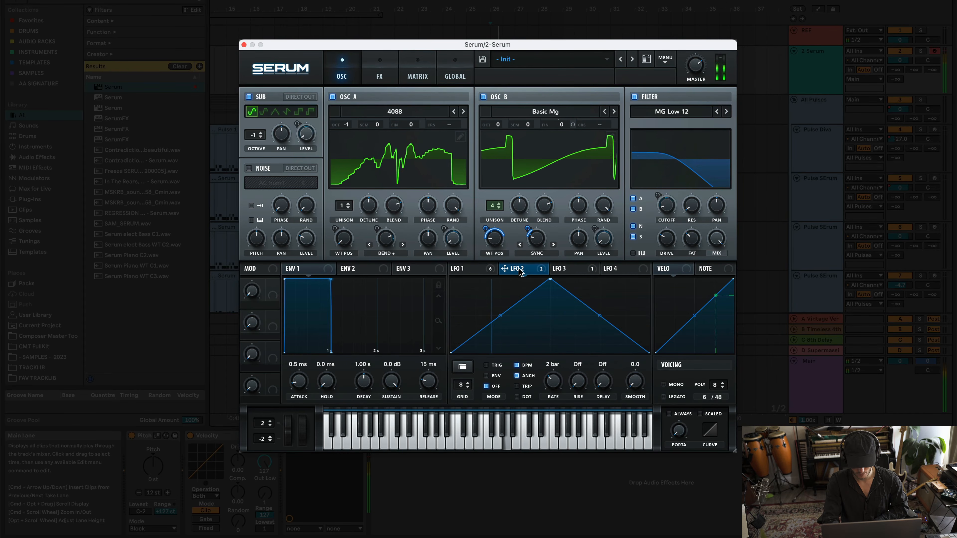
left_click_drag(519, 271, 494, 245)
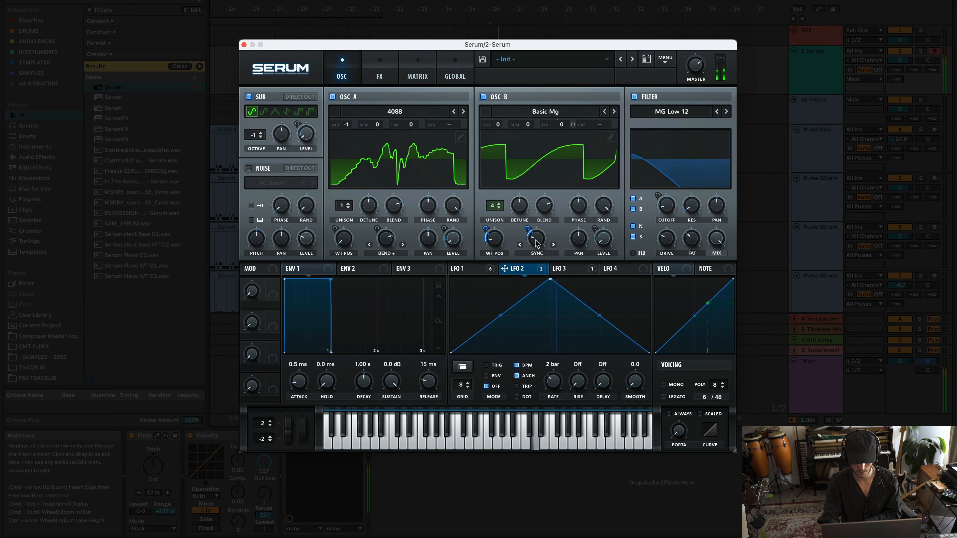
- Remove all modulators from oscillator B's fine tuning, and modulate the coarse pitch of both oscillators with LFO 3 instead
left_click(562, 268)
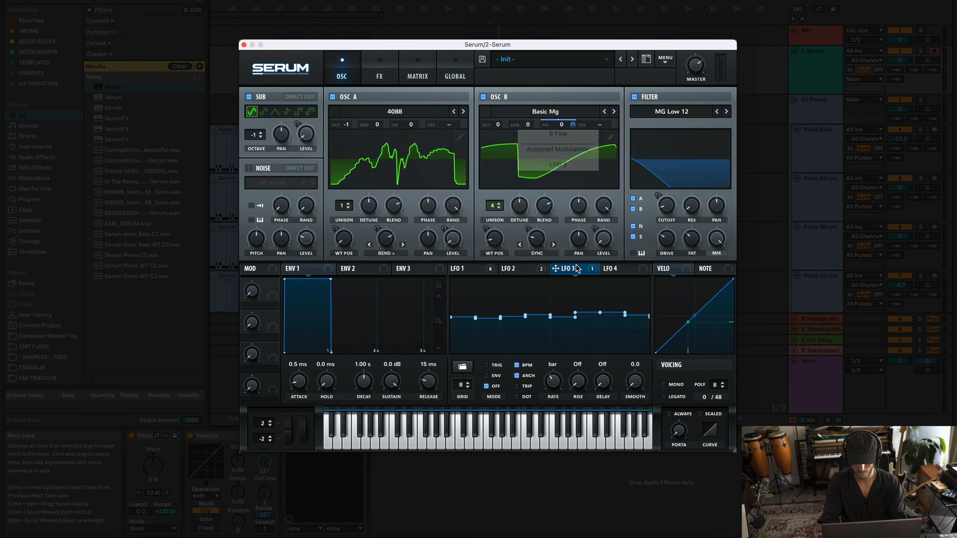
right_click(562, 125)
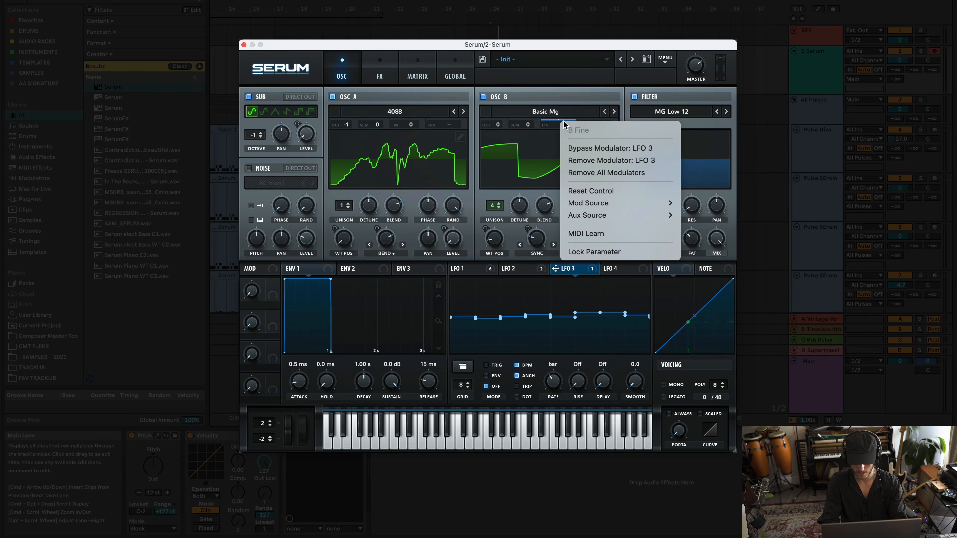
left_click(589, 174)
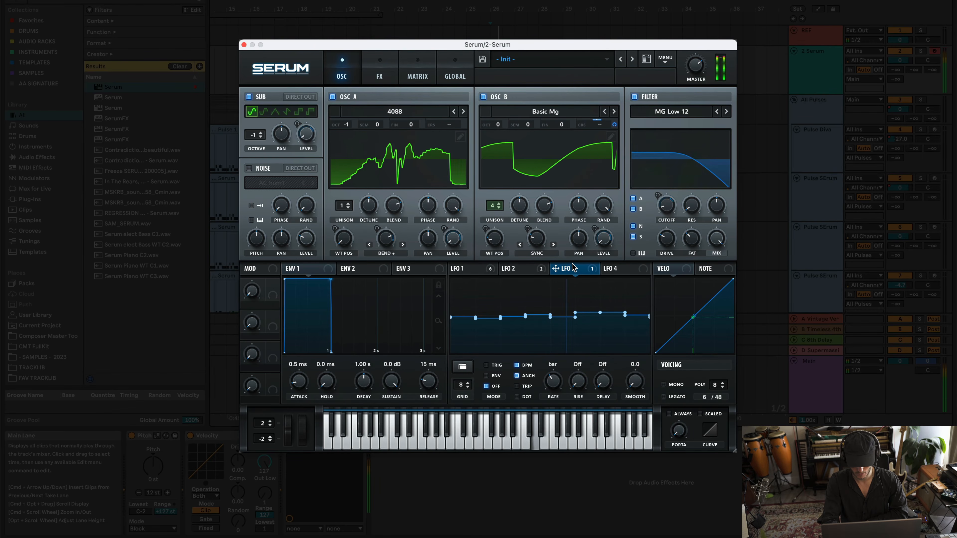
left_click_drag(555, 268, 444, 132)
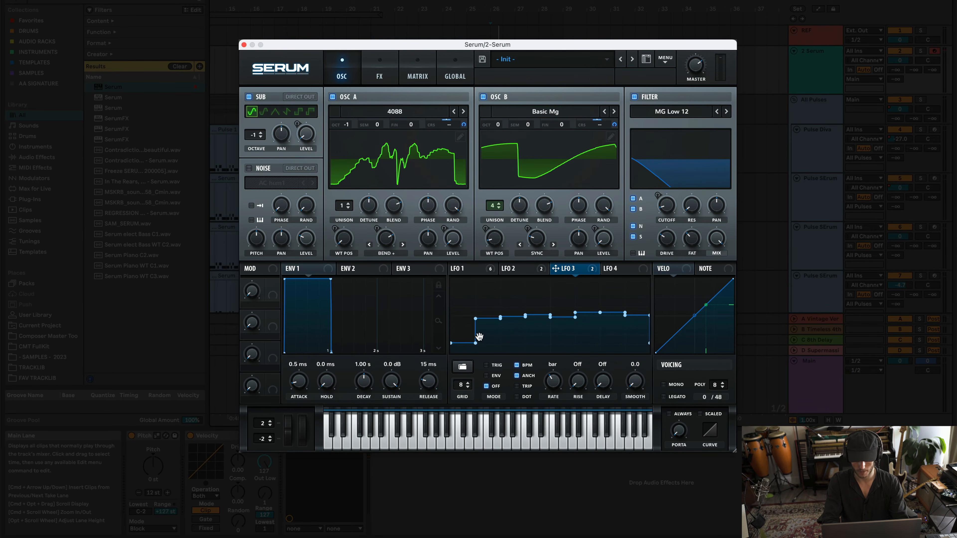
- Exaggerate LFO 3's steps to hear the pitch modulation, and redraw them as slight variations around the centre line
left_click_drag(588, 297, 628, 293)
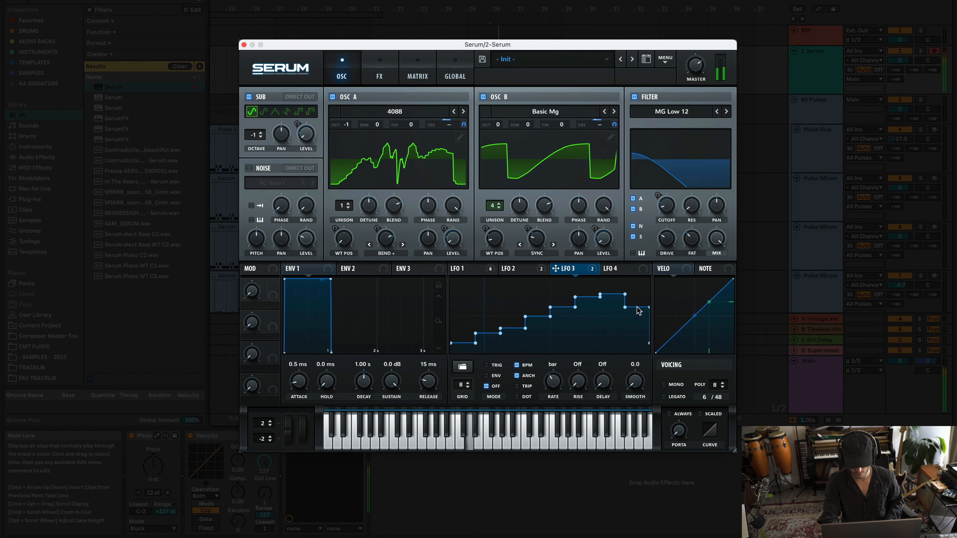
left_click(249, 97)
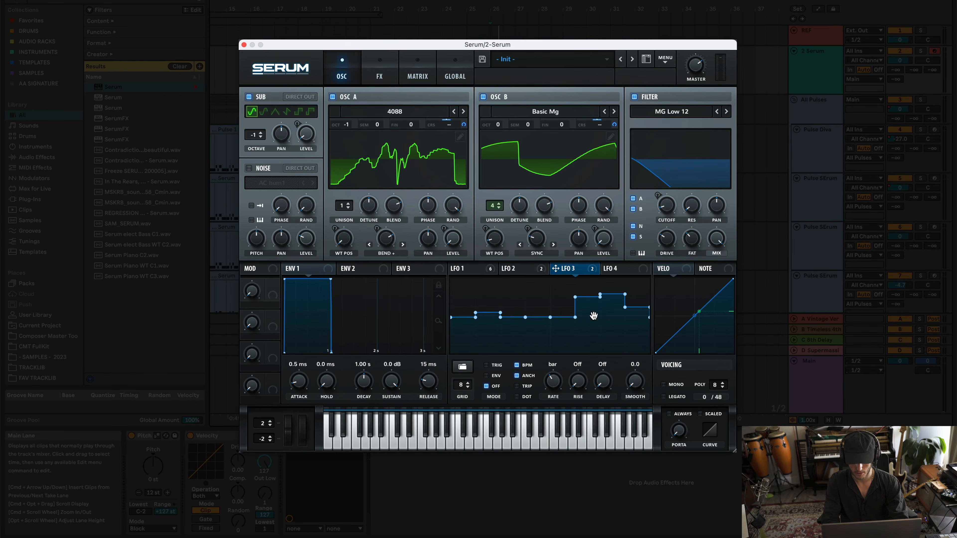
left_click_drag(594, 316, 610, 320)
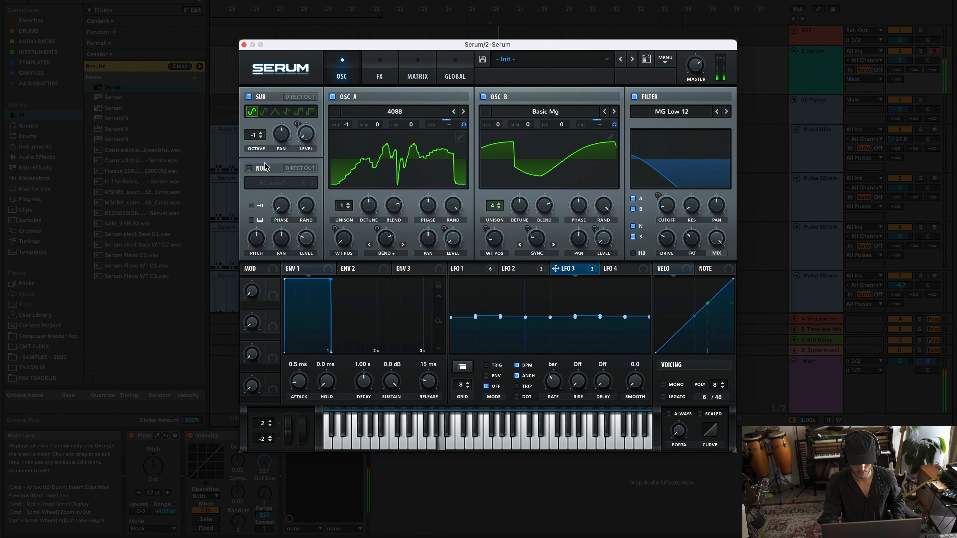
- Set oscillator A and the sub to octave -2, and switch the wavetables to Analog_BD_Sin on A and DS Saw and Tri on B
left_click_drag(347, 126, 346, 132)
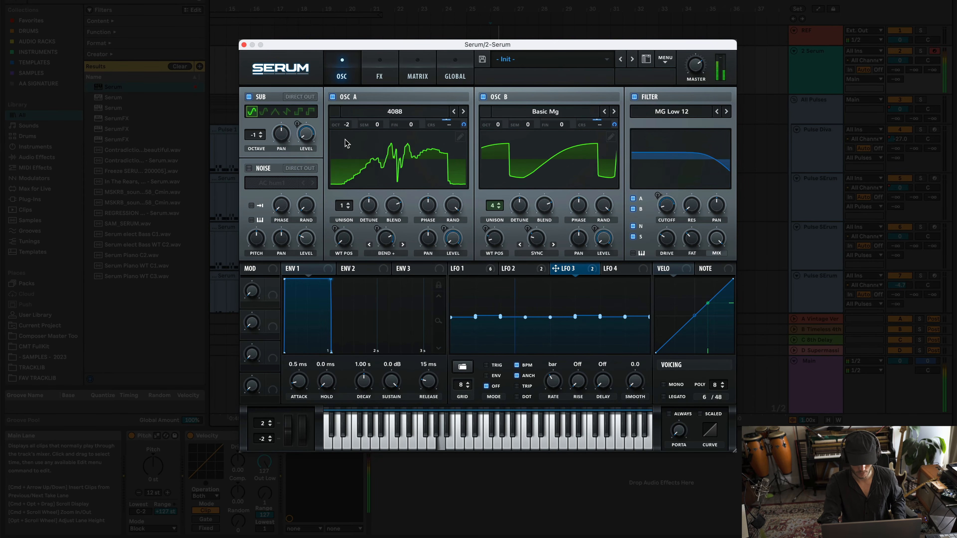
left_click(462, 111)
left_click(462, 111)
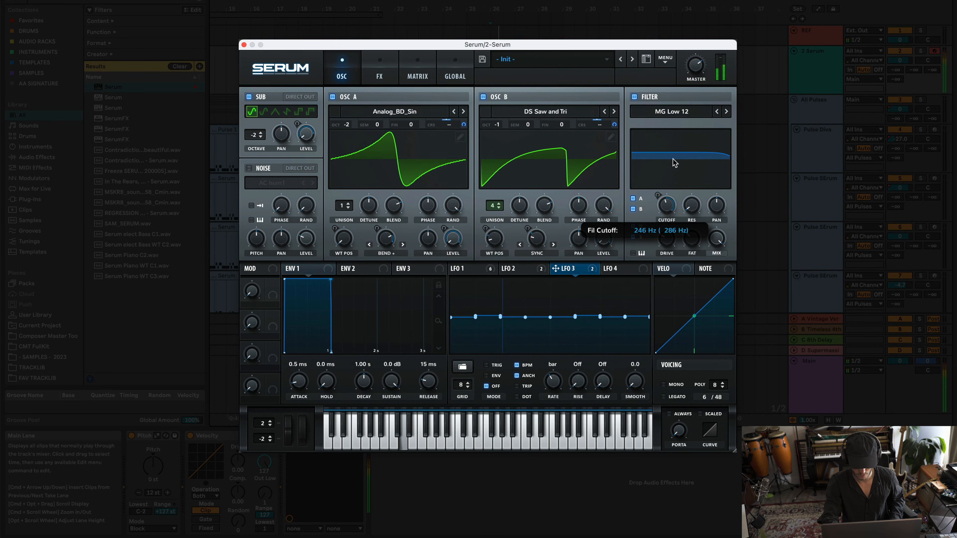
- Reduce oscillator B's unison to 2 voices, set its detune to about 0.13, and lower its octave to -2
left_click_drag(494, 206, 495, 222)
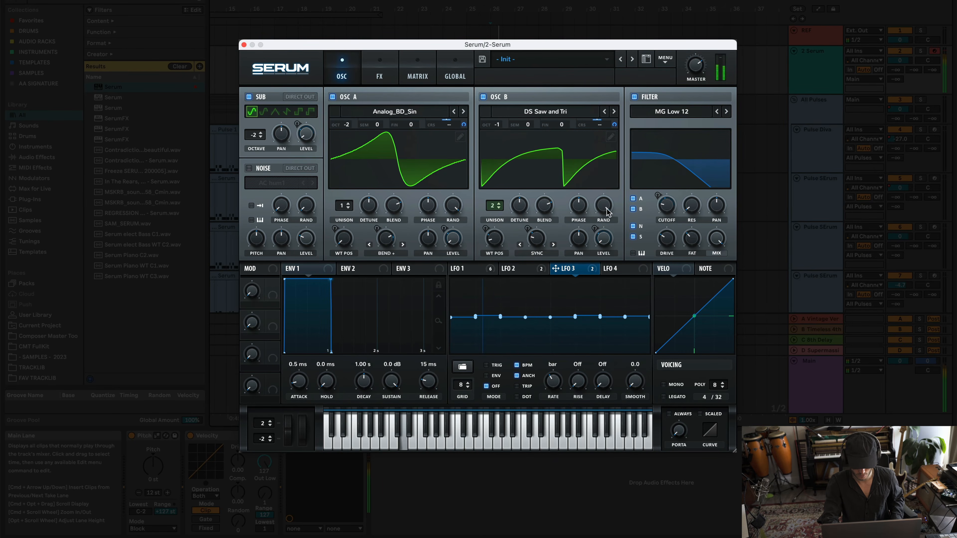
left_click_drag(522, 207, 522, 227)
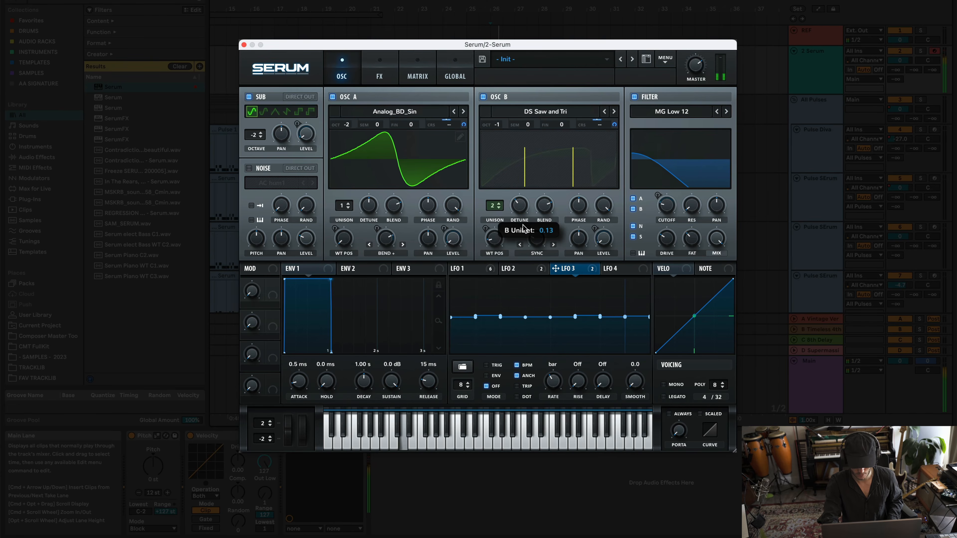
left_click(613, 111)
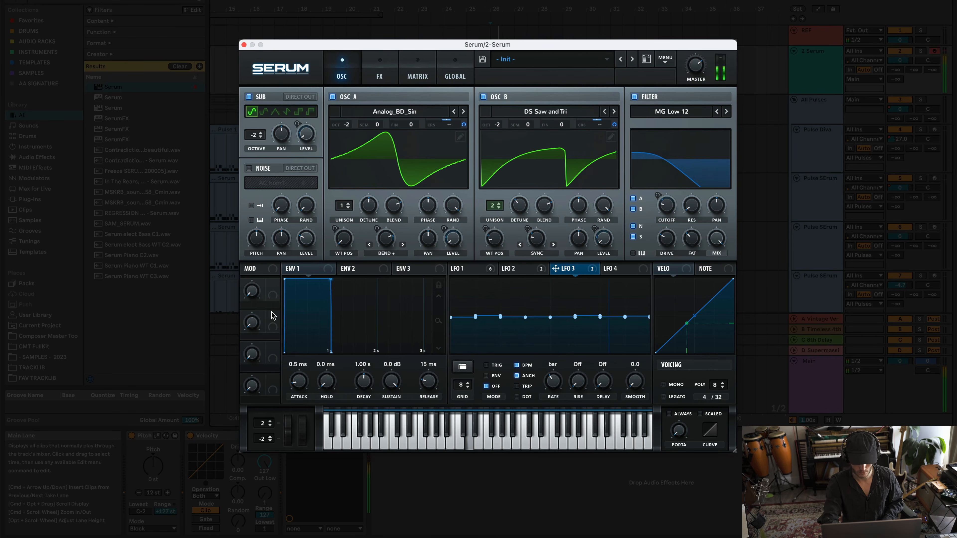
- Browse the wavetables, choosing Basic Mg for oscillator A and MiniBass for oscillator B
left_click(466, 268)
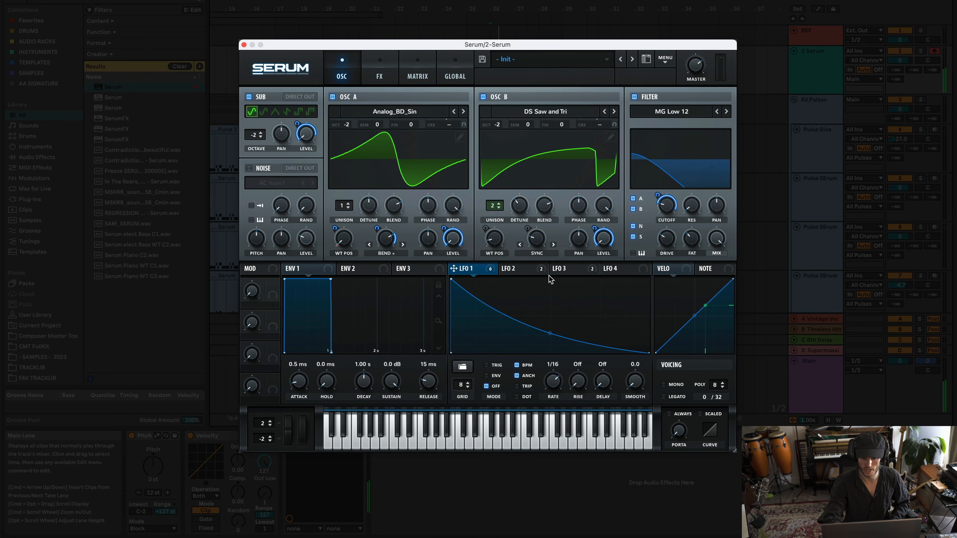
left_click(463, 111)
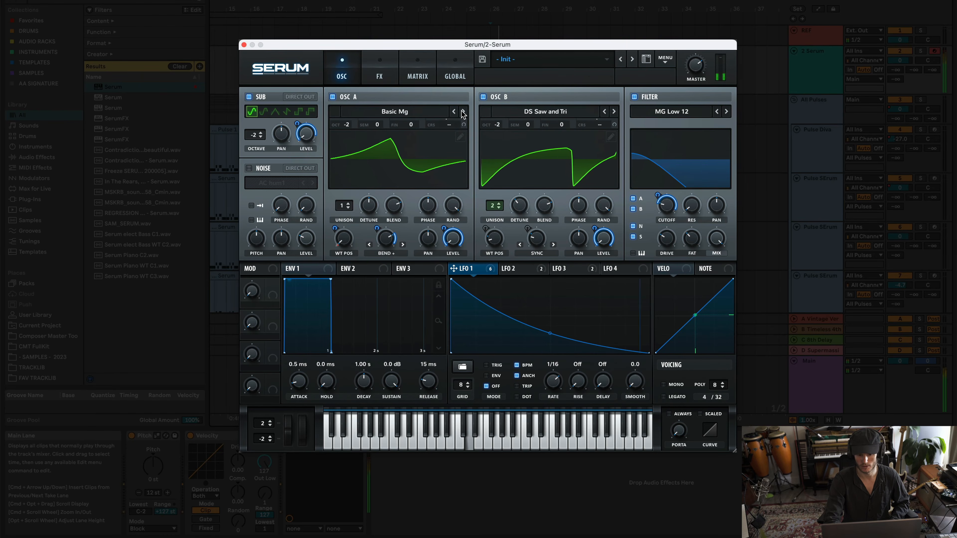
left_click(613, 112)
left_click(613, 112)
left_click(613, 112)
left_click(613, 112)
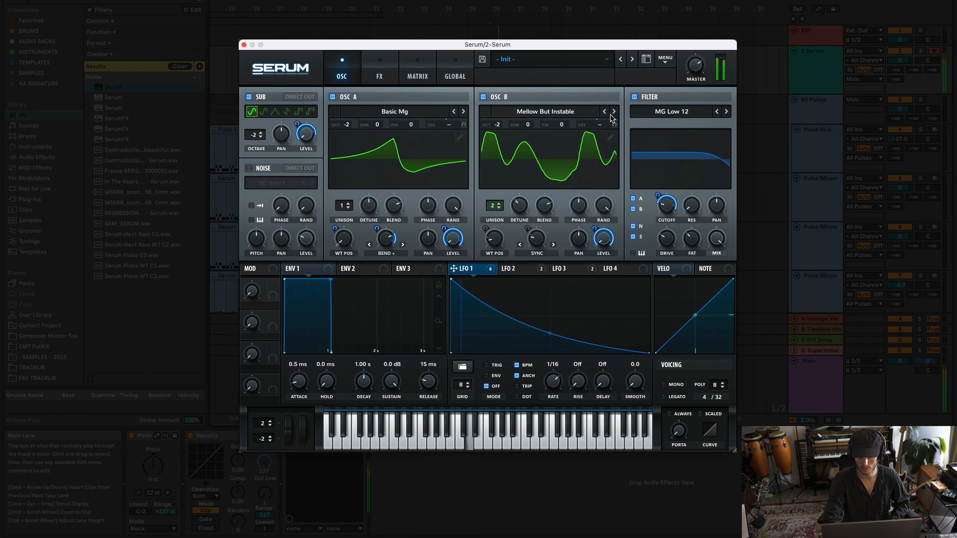
left_click(611, 115)
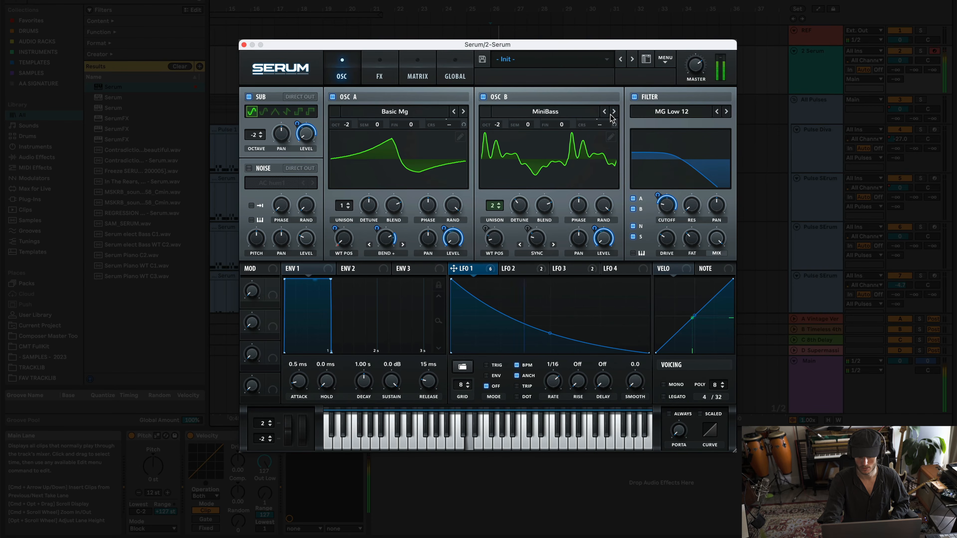
- Modulate oscillator A's bend amount and oscillator B's unison detune with LFO 2
left_click(539, 271)
left_click_drag(519, 272, 386, 238)
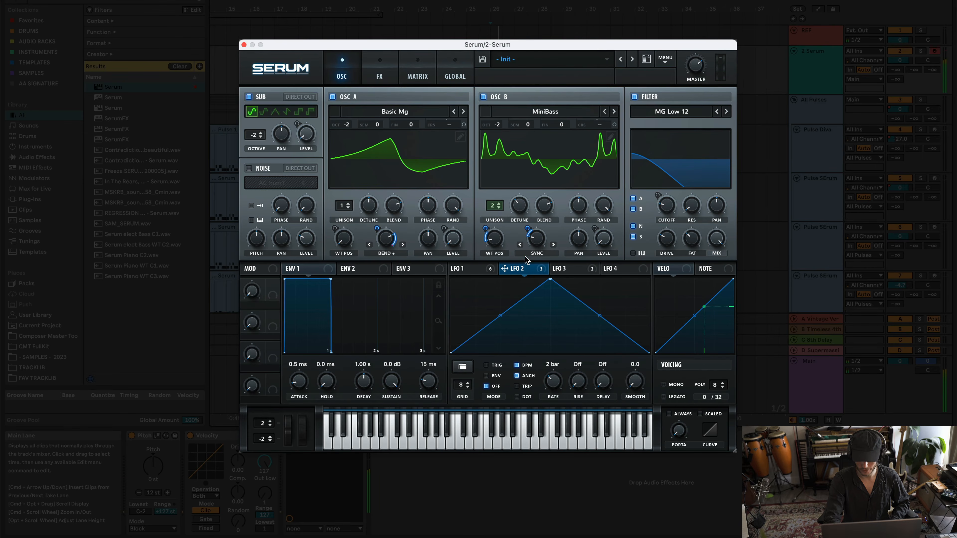
mouse_move(525, 268)
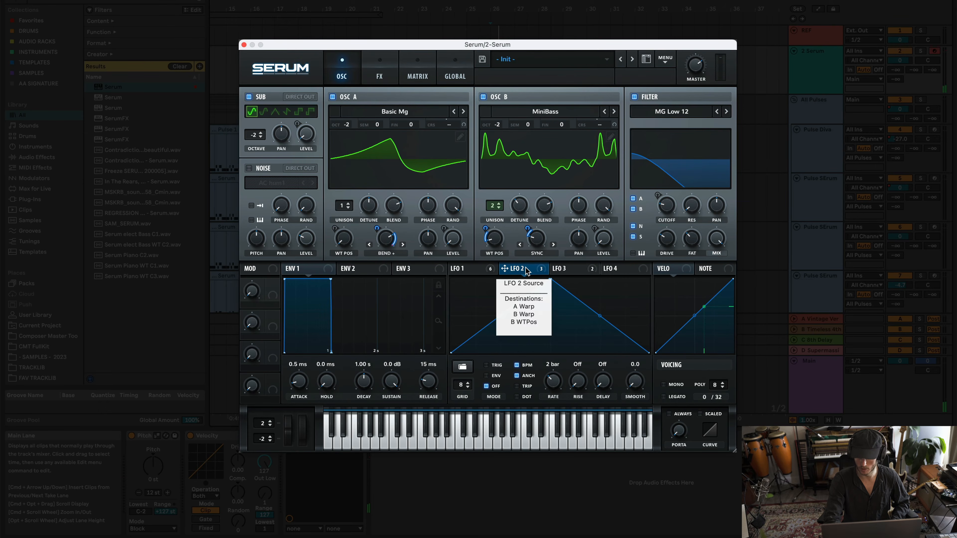
left_click_drag(525, 267, 665, 230)
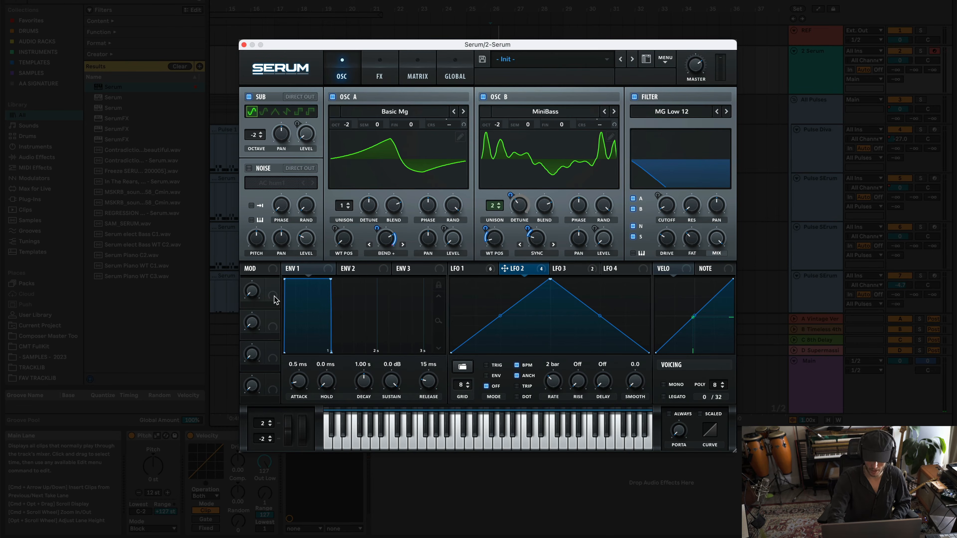
- Assign macro 1 to the filter cutoff and try out the macro
left_click_drag(273, 297, 667, 207)
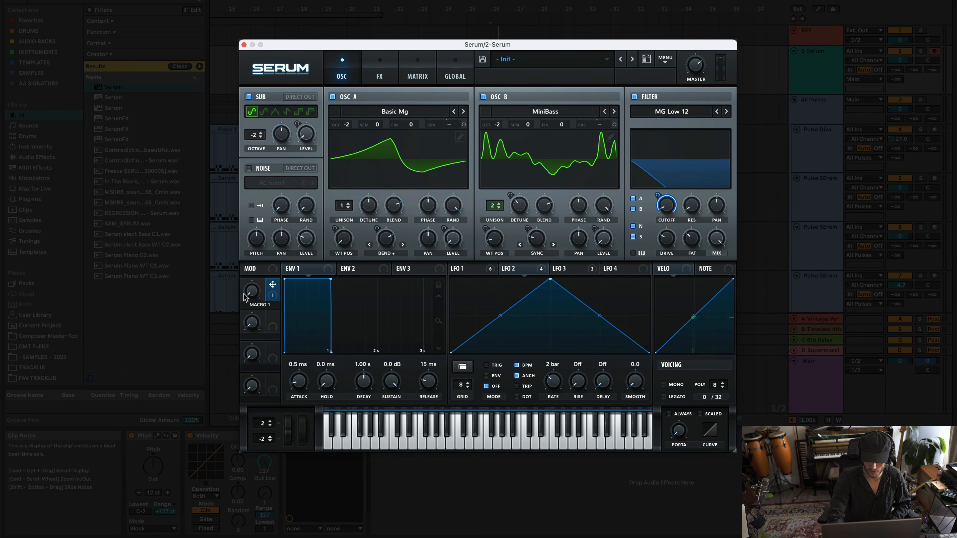
left_click_drag(254, 297, 273, 326)
- Assign macro 2 to both oscillators' wavetable position and warp amounts, with oscillator B's warp set to Bend +, and raise the macro
mouse_move(271, 321)
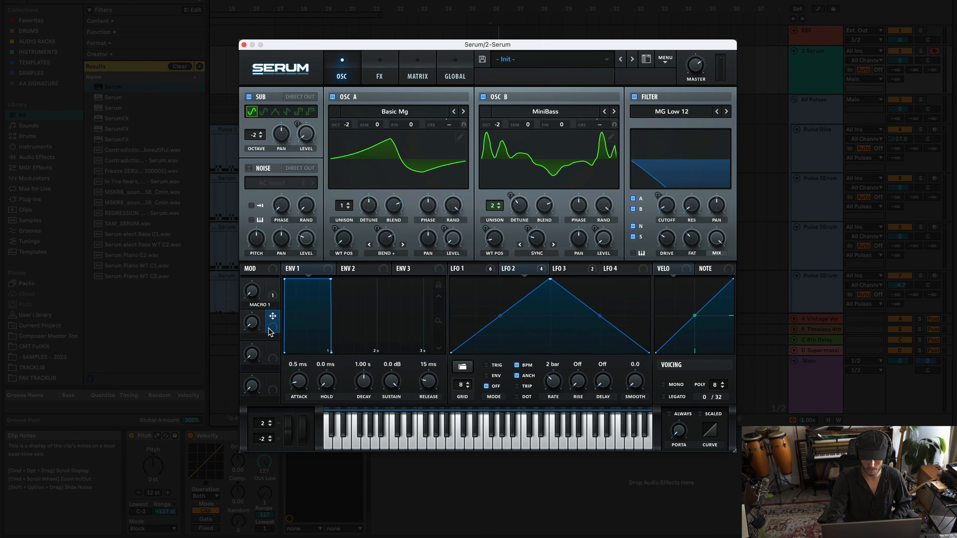
left_click_drag(270, 330, 528, 245)
left_click_drag(271, 327, 392, 246)
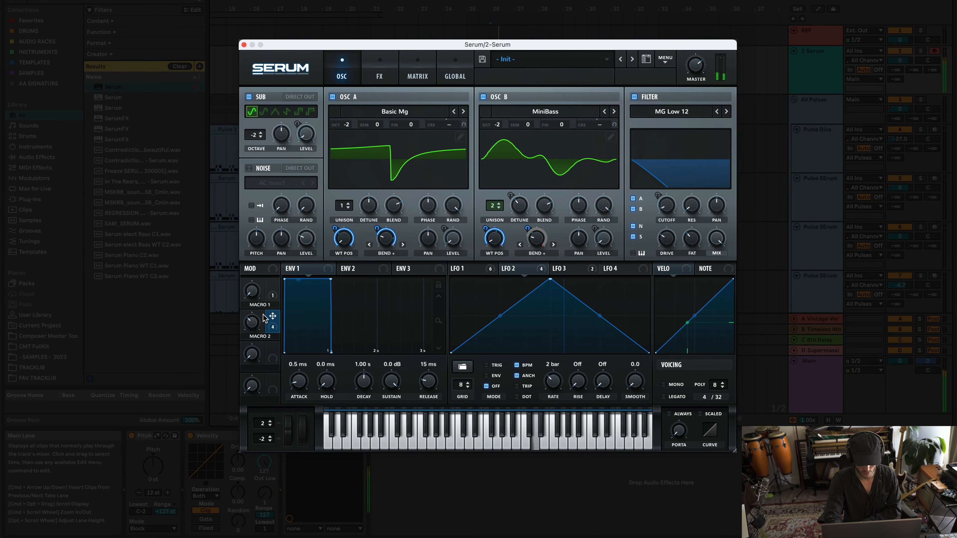
left_click_drag(252, 323, 247, 253)
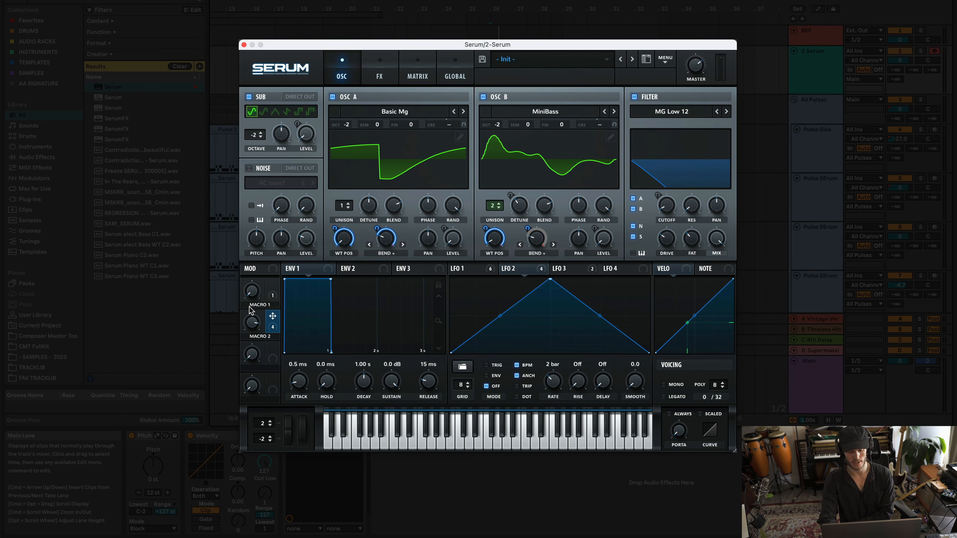
mouse_move(252, 318)
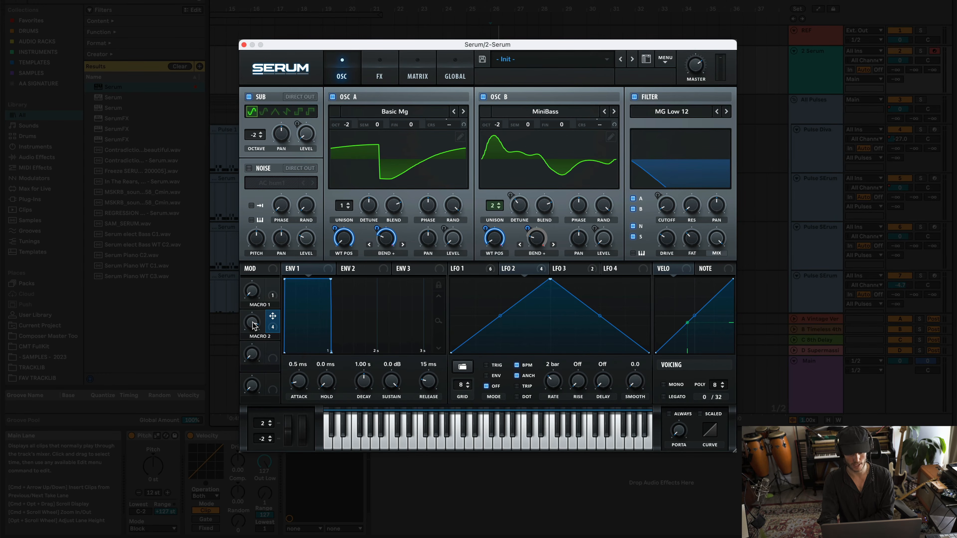
- Set oscillator B's octave to -1 and sweep macro 2 down and back up to 61%
left_click_drag(253, 323, 254, 421)
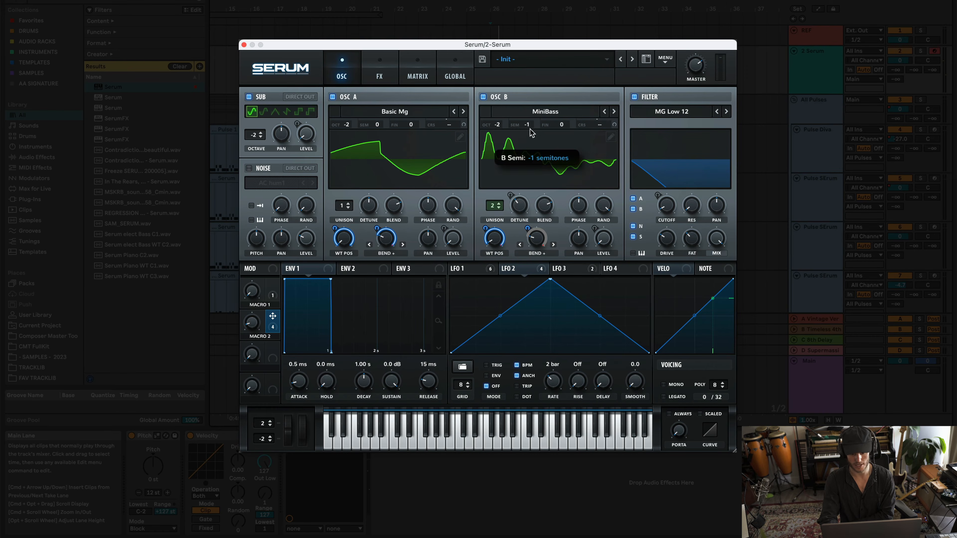
left_click_drag(497, 123, 498, 103)
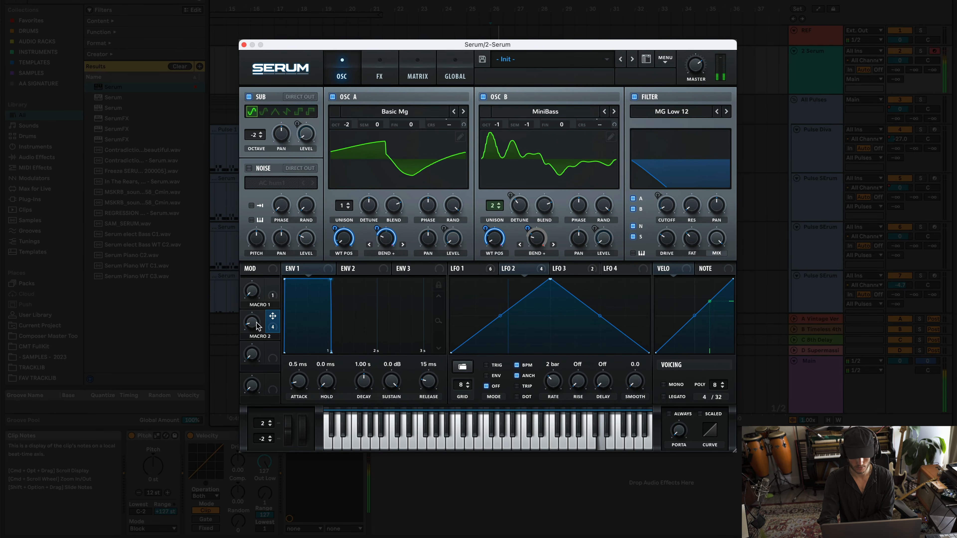
left_click_drag(258, 325, 269, 274)
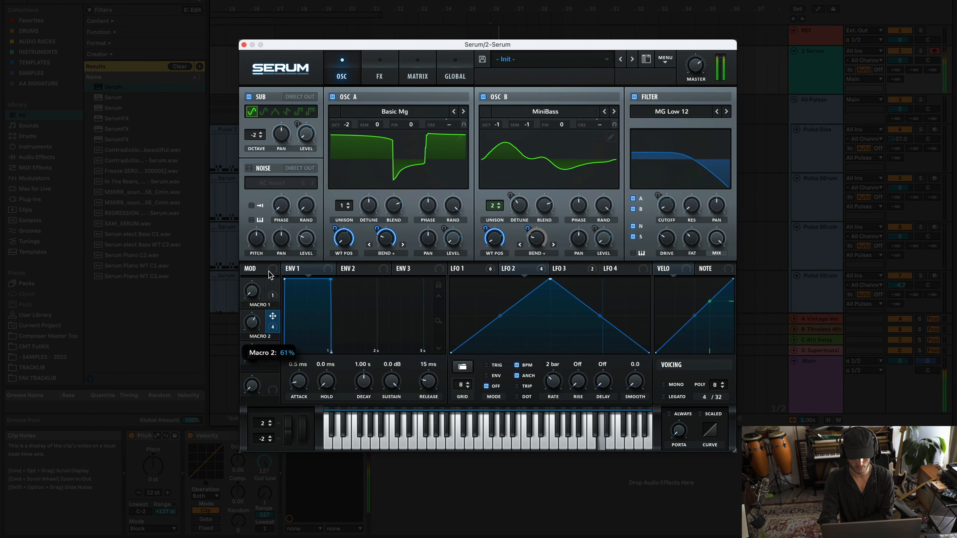
- Choose the Basic_McB wavetable for oscillator A and lower the oscillator's octave to -4
left_click(463, 112)
left_click(463, 112)
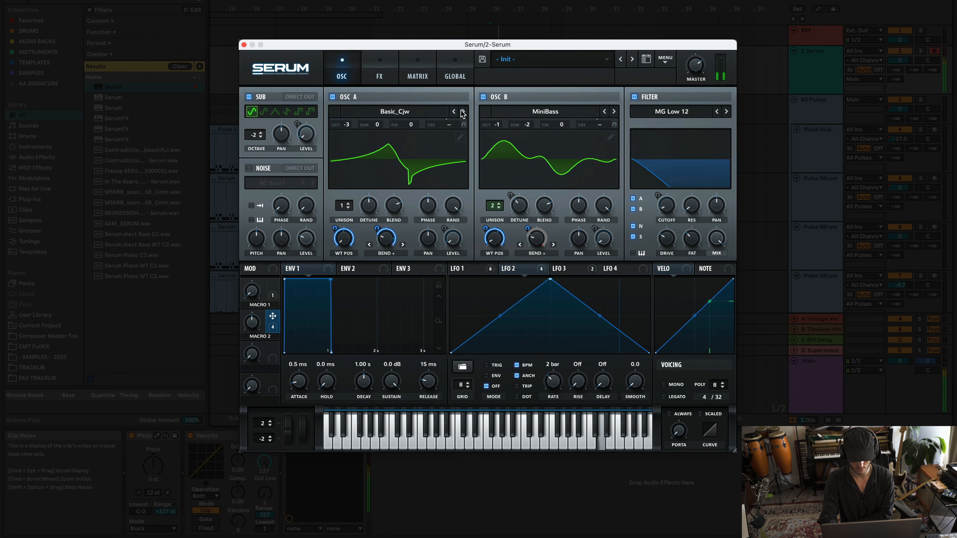
left_click_drag(346, 125, 346, 149)
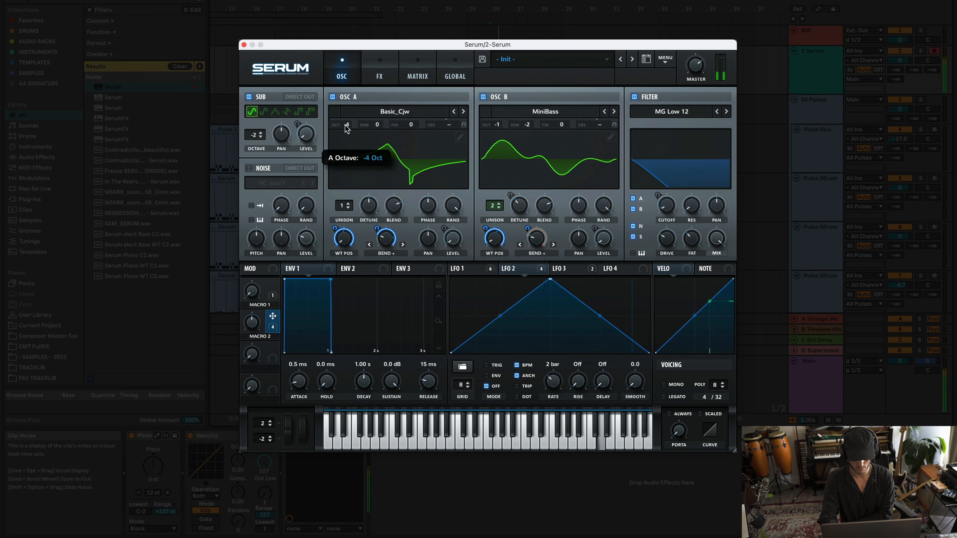
left_click(463, 112)
- Bypass all of LFO 3's coarse pitch destinations and redraw its shape as small flat steps slightly below the middle
left_click(577, 272)
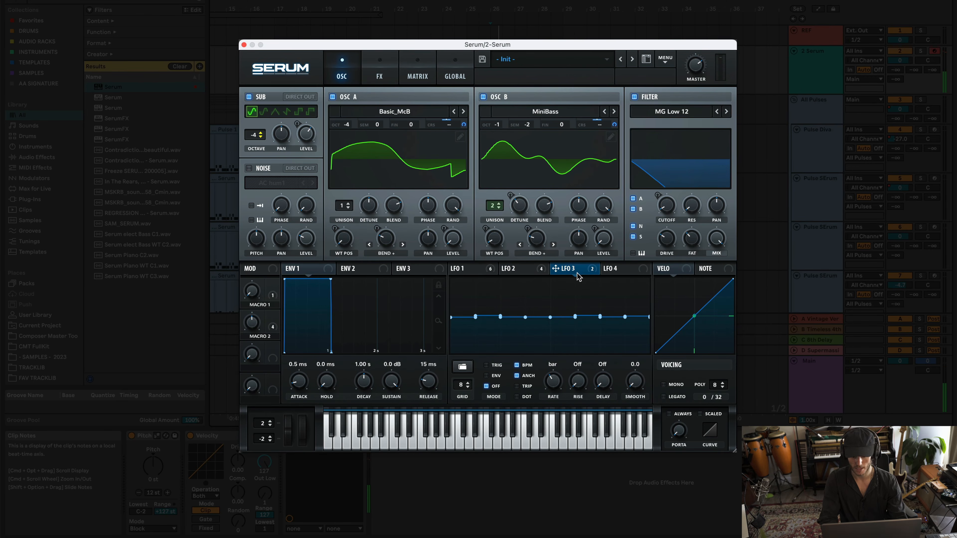
right_click(571, 268)
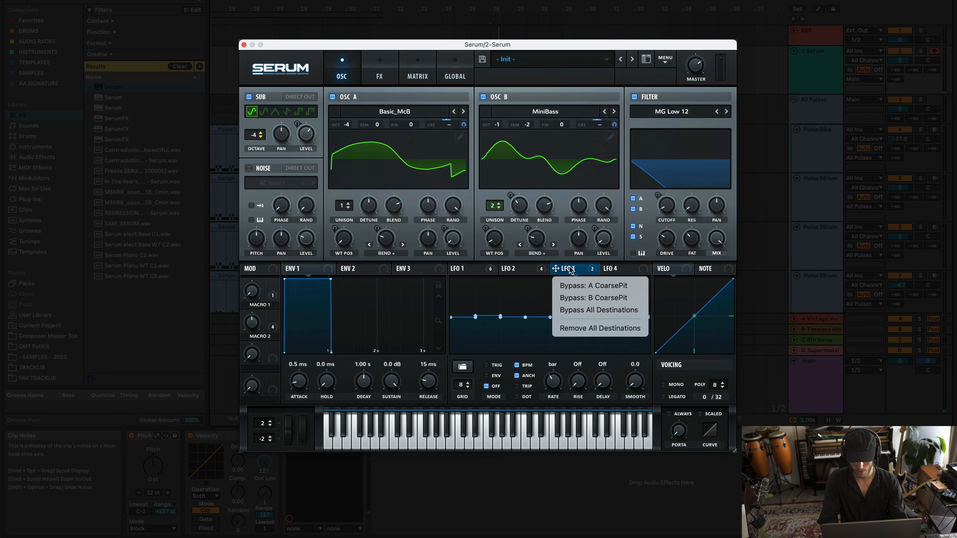
left_click(588, 315)
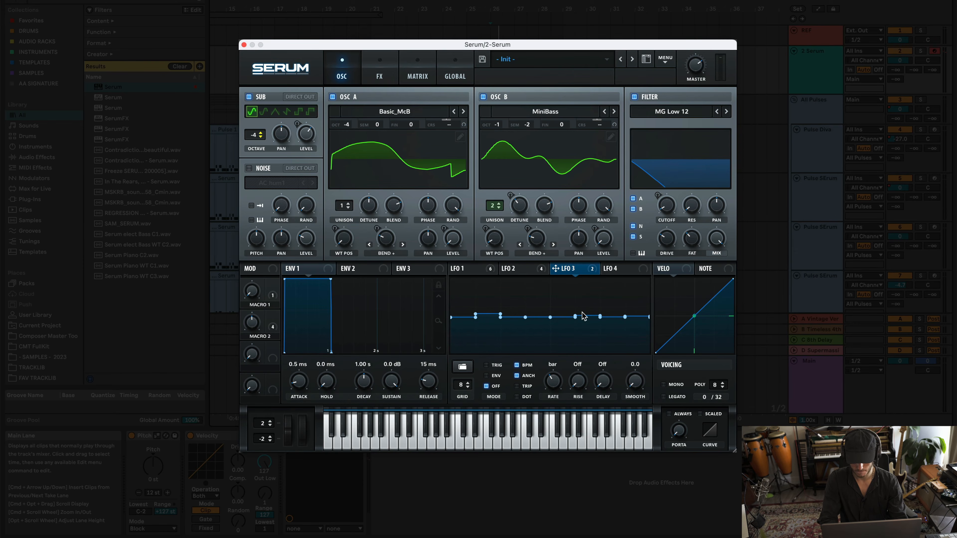
right_click(604, 308)
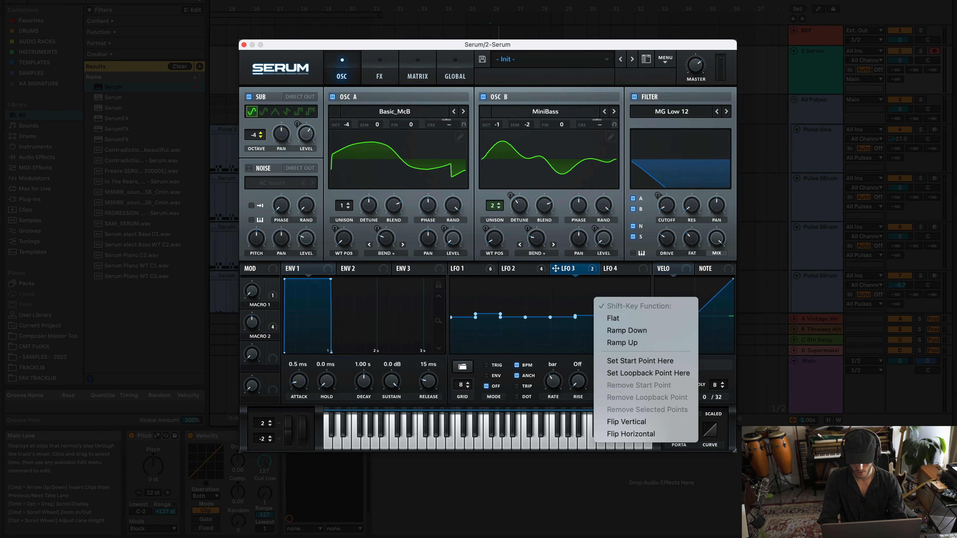
left_click(599, 343)
left_click_drag(466, 333, 536, 324)
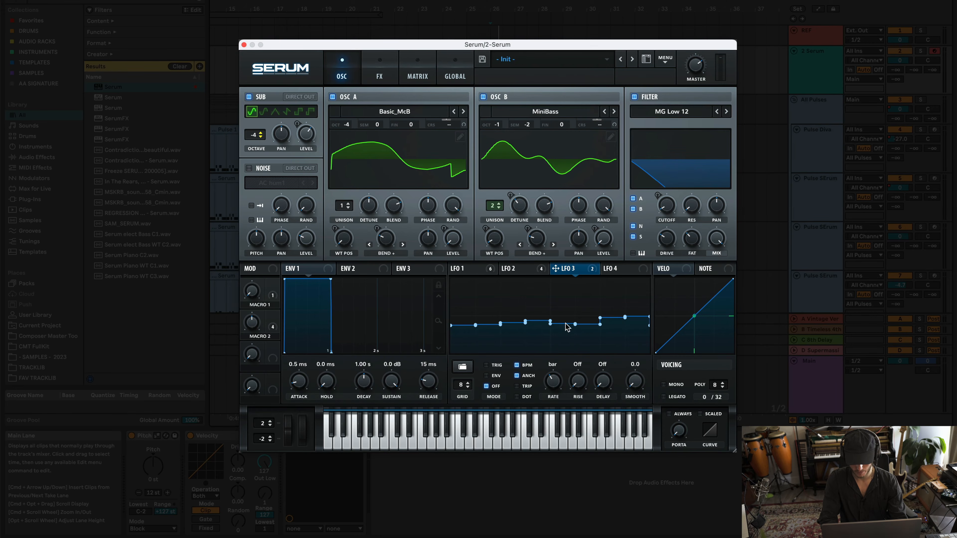
- Assign LFO 3 to the fine tuning of oscillators A and B
left_click_drag(575, 270, 561, 125)
left_click_drag(406, 123, 405, 124)
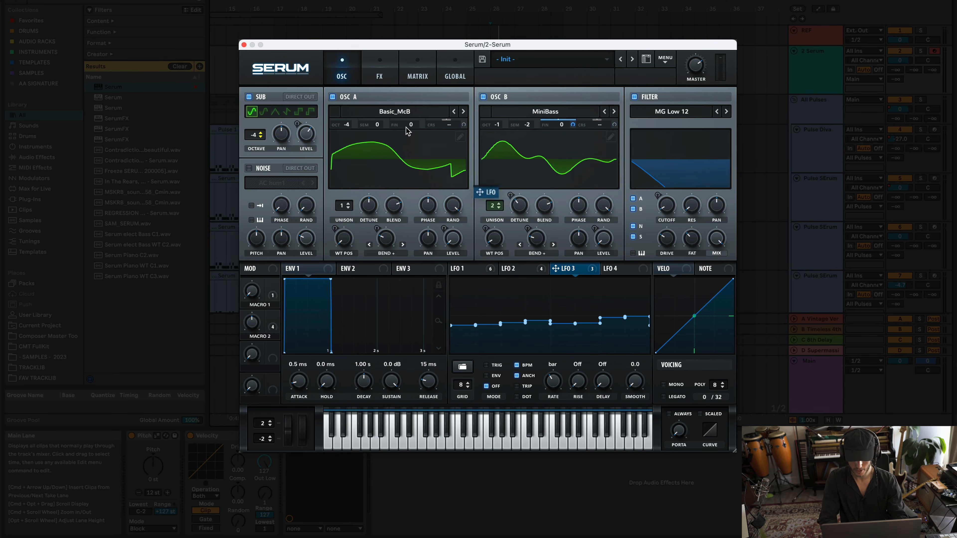
left_click_drag(570, 267, 411, 124)
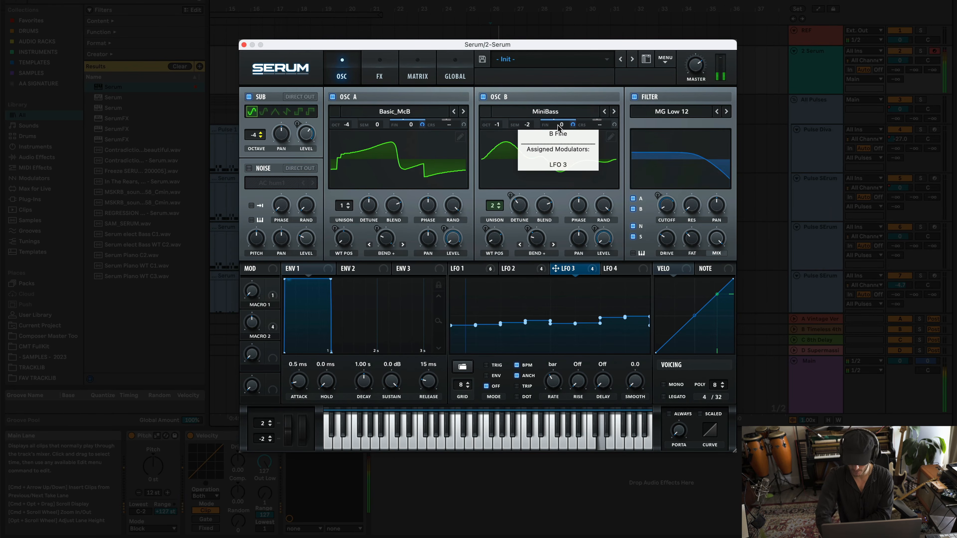
- Set the sub and both oscillators to octave -3, with wavetables BS2 - Acid for oscillator A and PWM C64 for oscillator B
left_click(262, 134)
left_click_drag(347, 125, 366, 70)
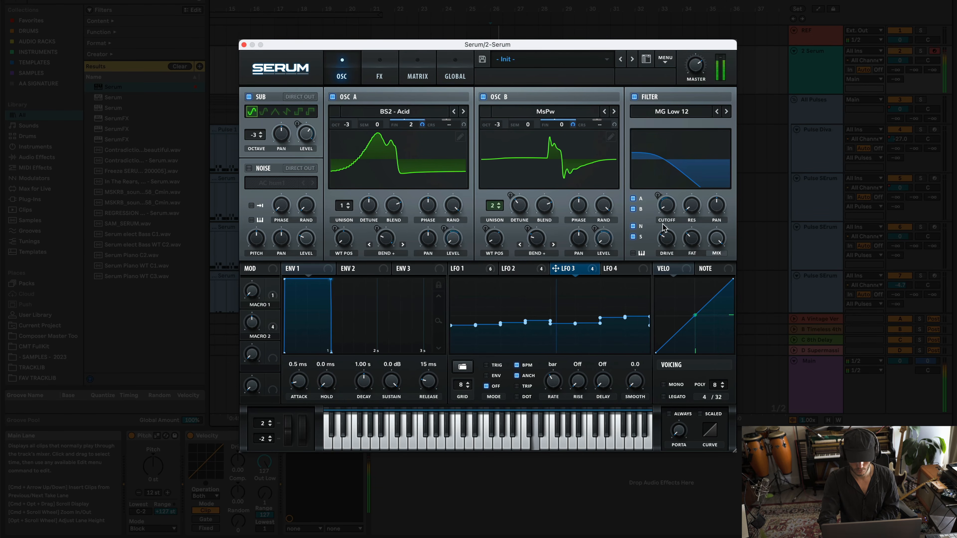
left_click(614, 112)
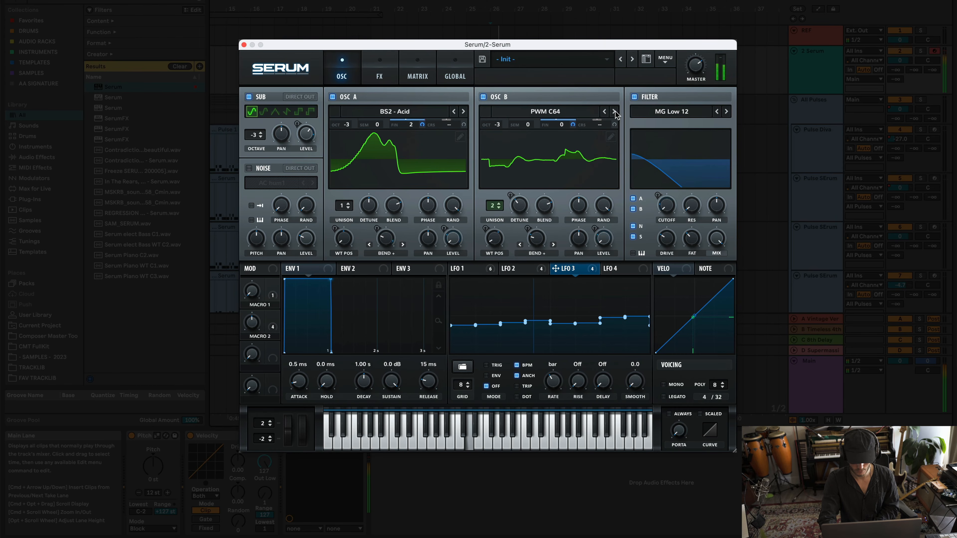
- Straighten LFO 1's falling curve to lengthen the pulses and try out macros 1 and 2
left_click(466, 268)
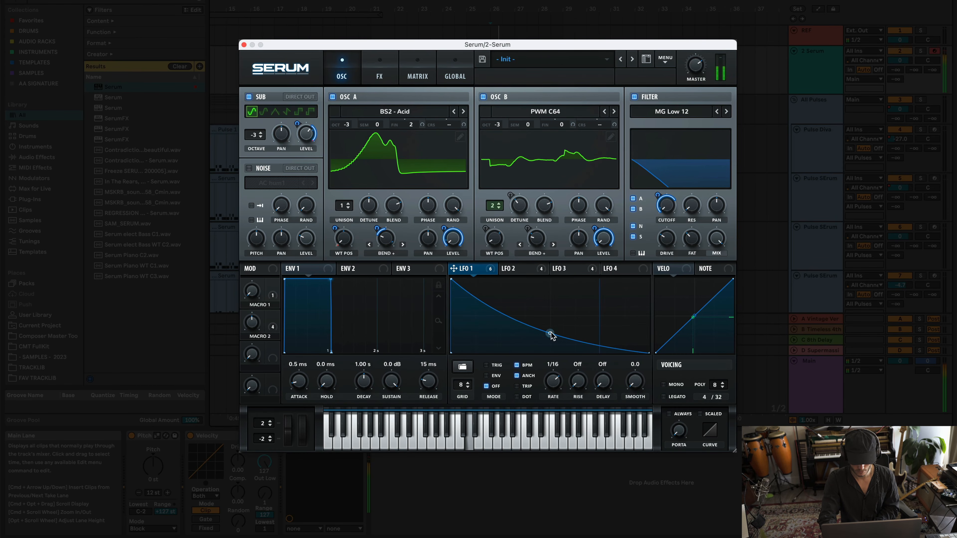
left_click_drag(553, 327, 556, 324)
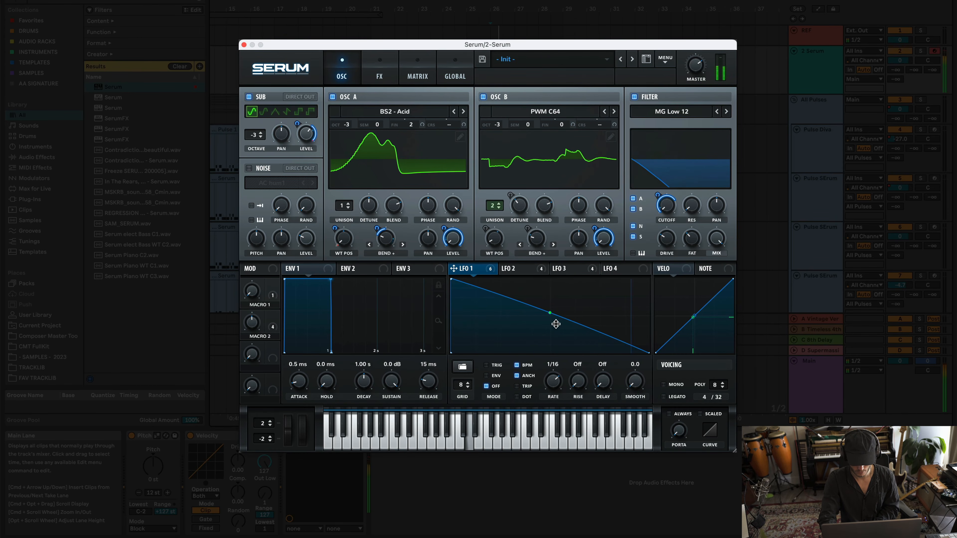
mouse_move(259, 295)
left_click_drag(258, 291, 263, 267)
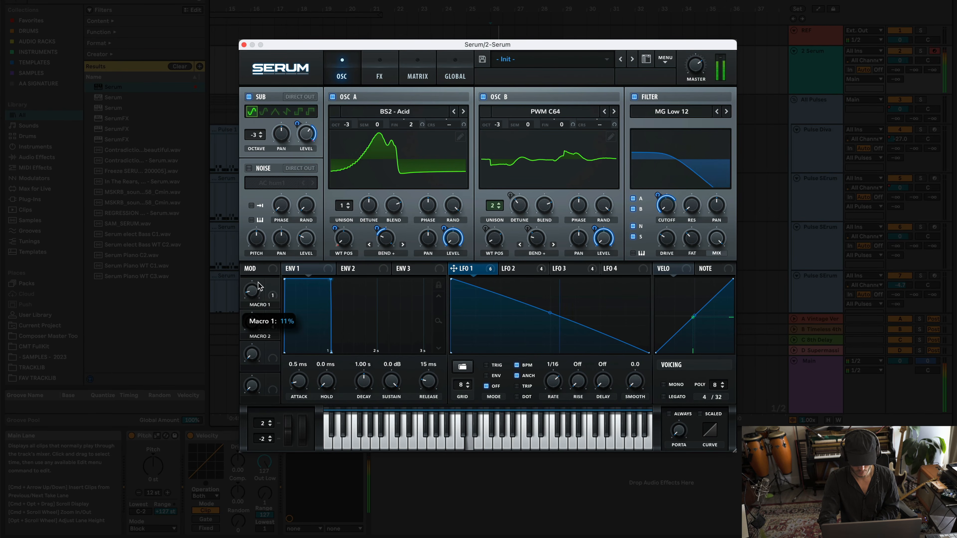
left_click_drag(255, 324, 250, 359)
mouse_move(254, 294)
left_mouse_down()
mouse_move(254, 311)
mouse_move(256, 282)
left_mouse_up()
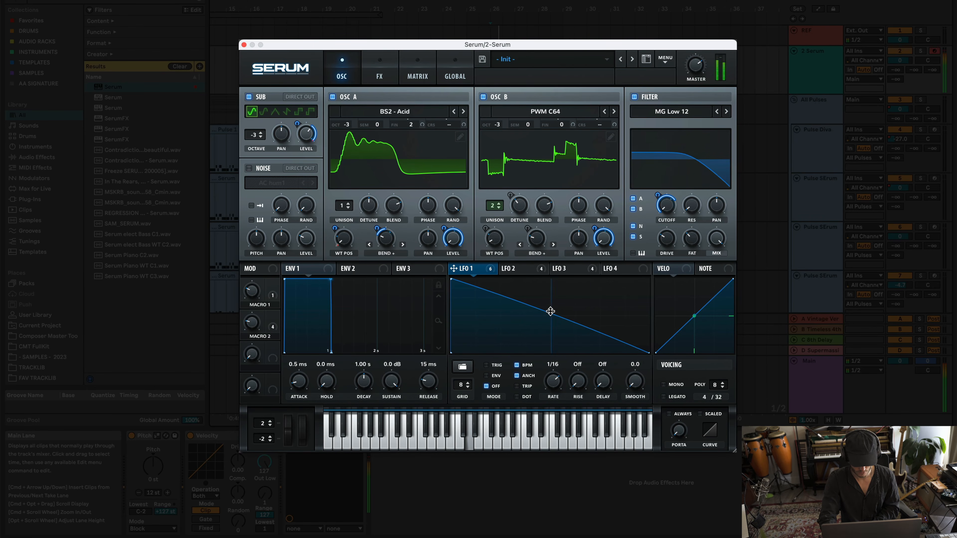
- Bend LFO 1's falling curve moderately downward for shorter pulses and lower macro 1
left_click_drag(551, 312, 550, 327)
mouse_move(256, 301)
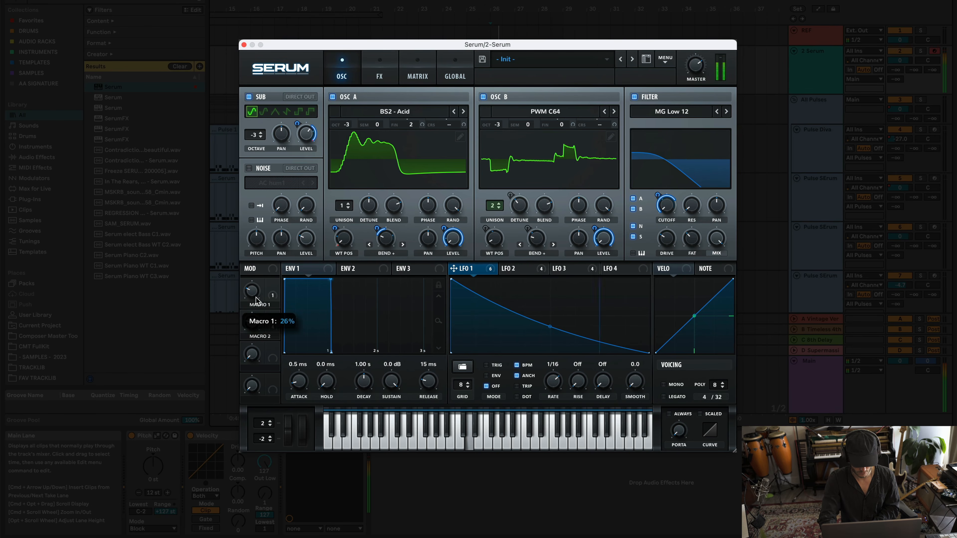
left_click_drag(256, 297, 253, 333)
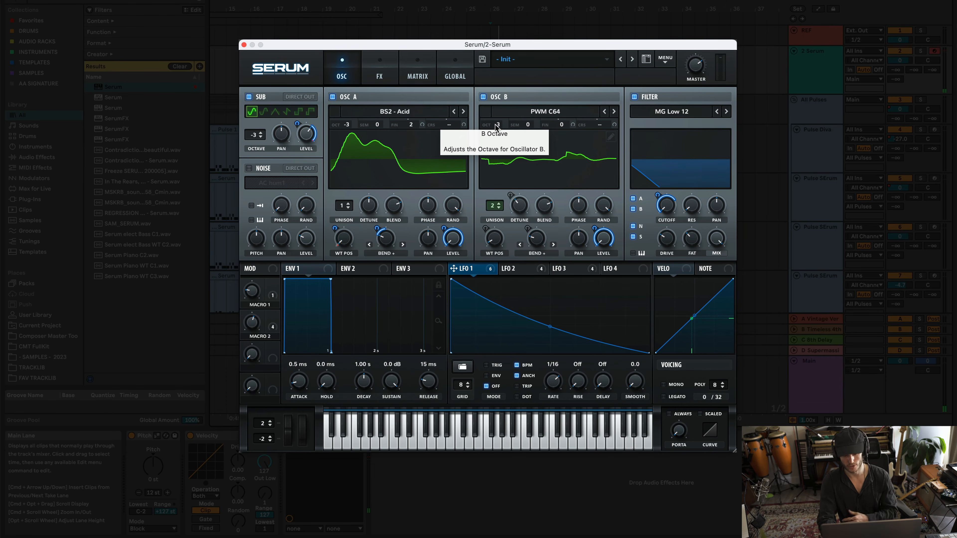
- Raise the octaves to 0 for oscillator B, -1 for oscillator A and 0 for the sub oscillator
left_click_drag(495, 126, 503, 98)
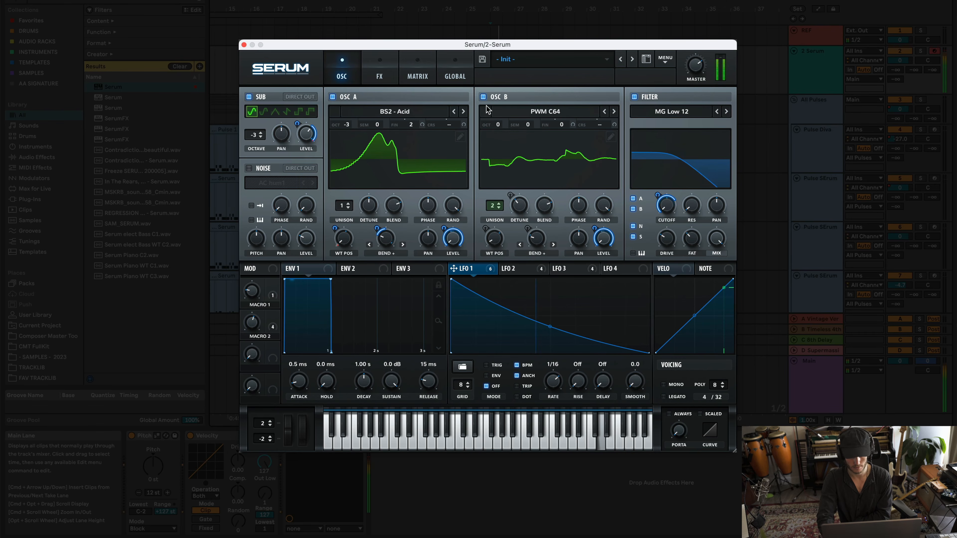
left_click_drag(350, 126, 359, 84)
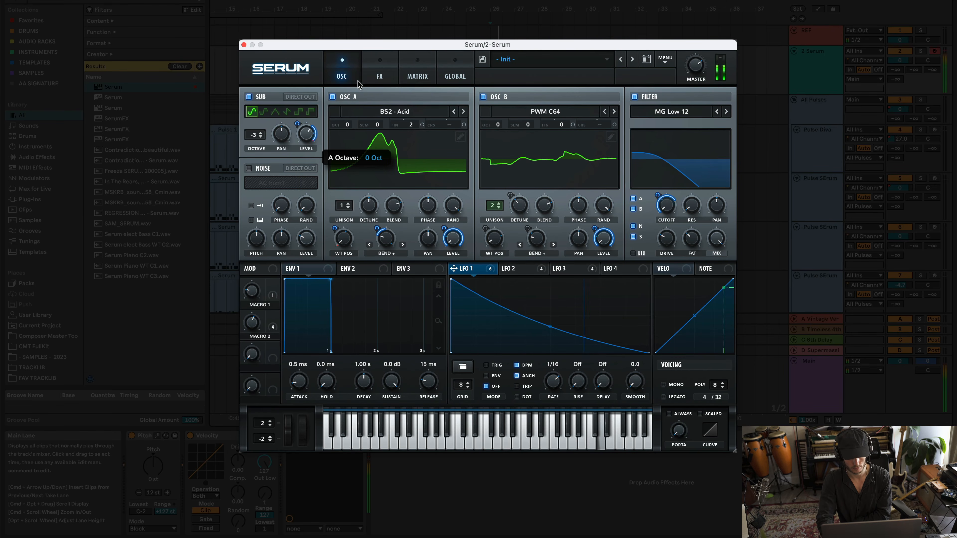
left_click_drag(256, 134, 261, 119)
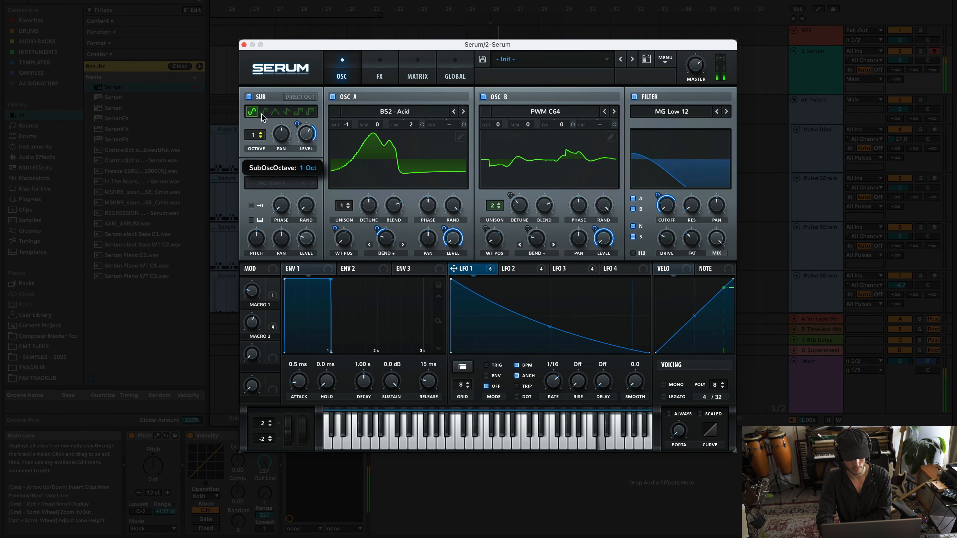
- Switch the sub to a triangle wave, set oscillator B to -2 semitones, and lower the sub and oscillator A levels
left_click(275, 111)
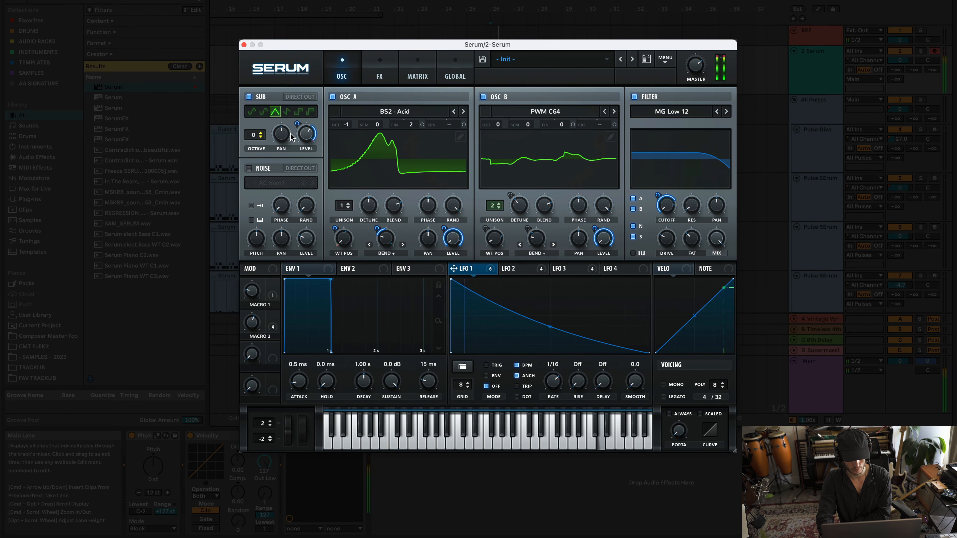
left_click_drag(307, 147, 308, 174)
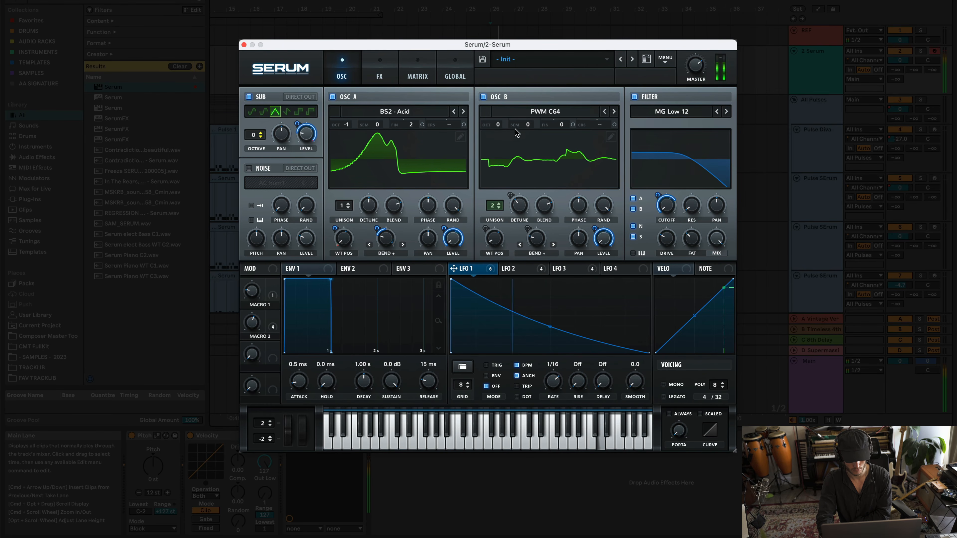
left_click_drag(529, 133, 531, 140)
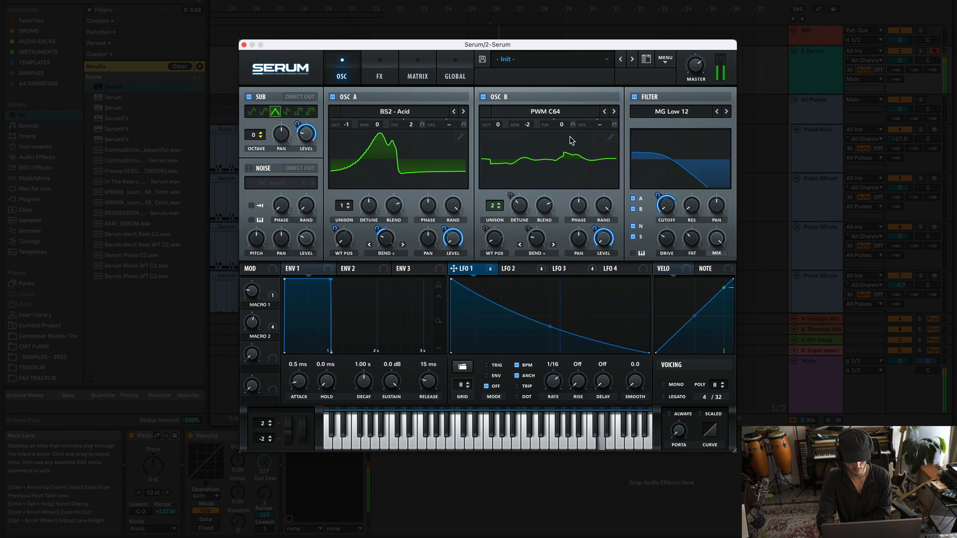
left_click_drag(444, 229, 446, 254)
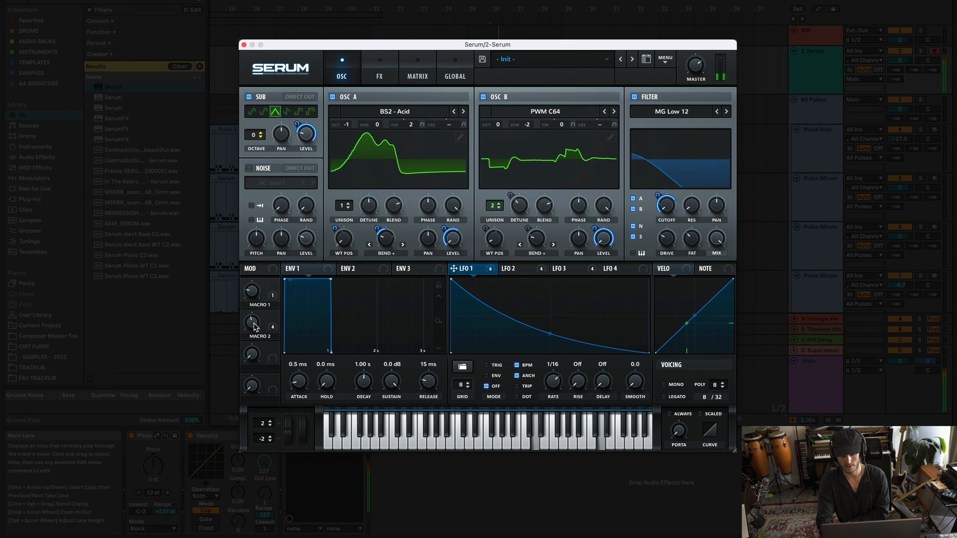
- Lower macro 2 to about 14% and try out macro 1 on the filter cutoff
mouse_move(253, 323)
left_click_drag(254, 333, 257, 367)
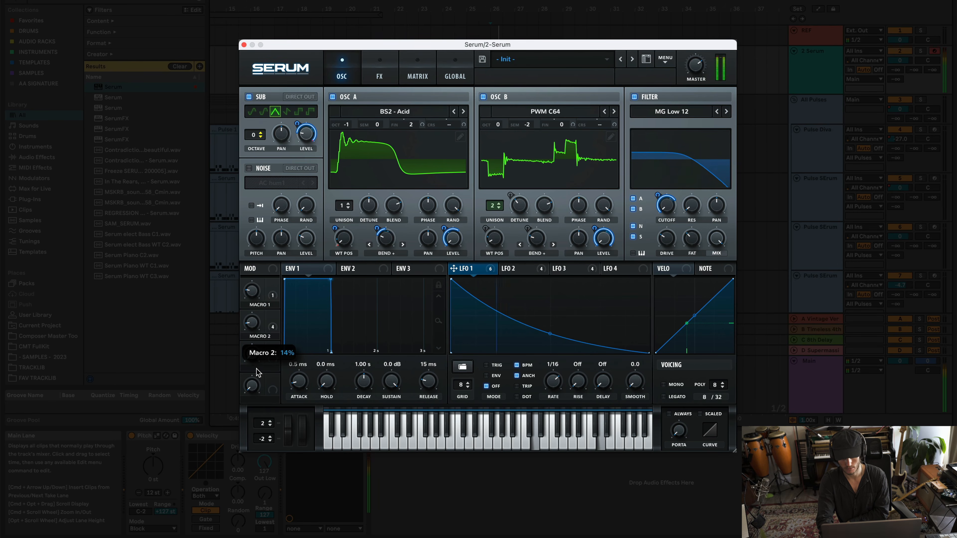
mouse_move(254, 304)
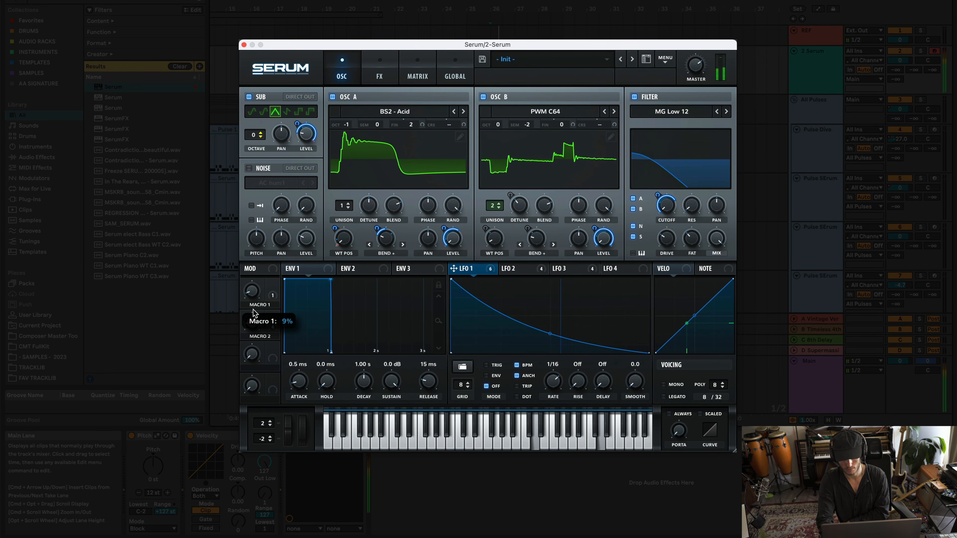
mouse_move(254, 329)
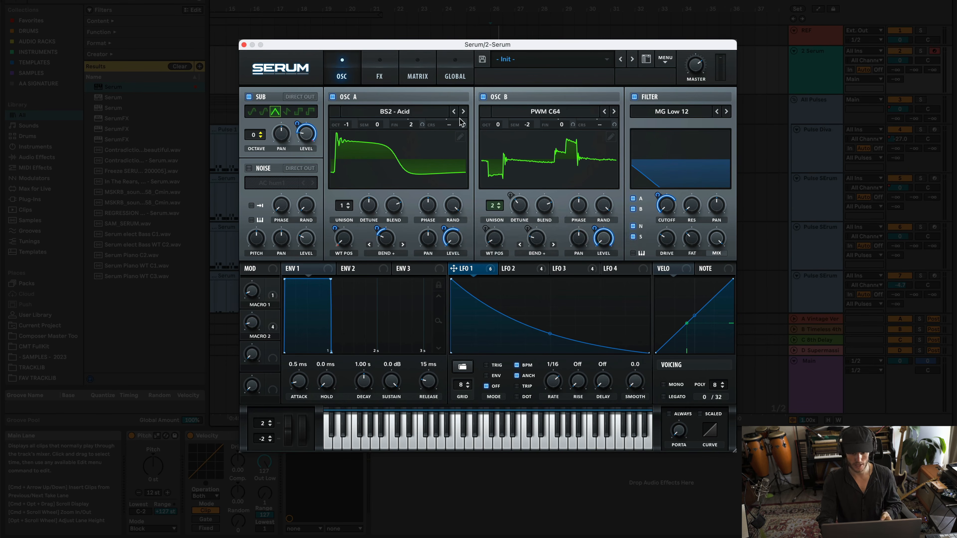
- Choose the Jno wavetable for oscillator A and Mellow But Instable for oscillator B, with oscillator B at -1 semitone
left_click(464, 112)
left_click(465, 111)
left_click(465, 111)
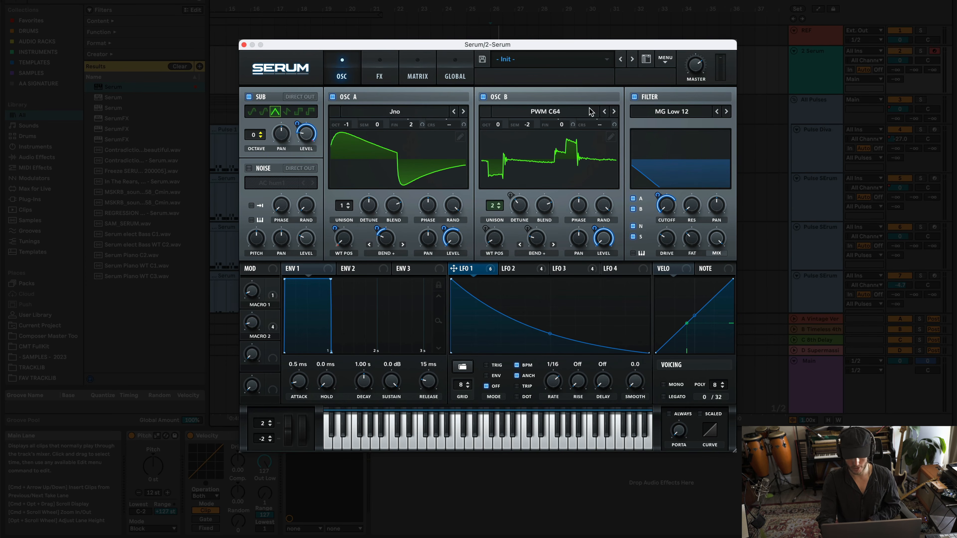
left_click(605, 112)
left_click(605, 111)
left_click(605, 112)
left_click_drag(533, 124, 532, 132)
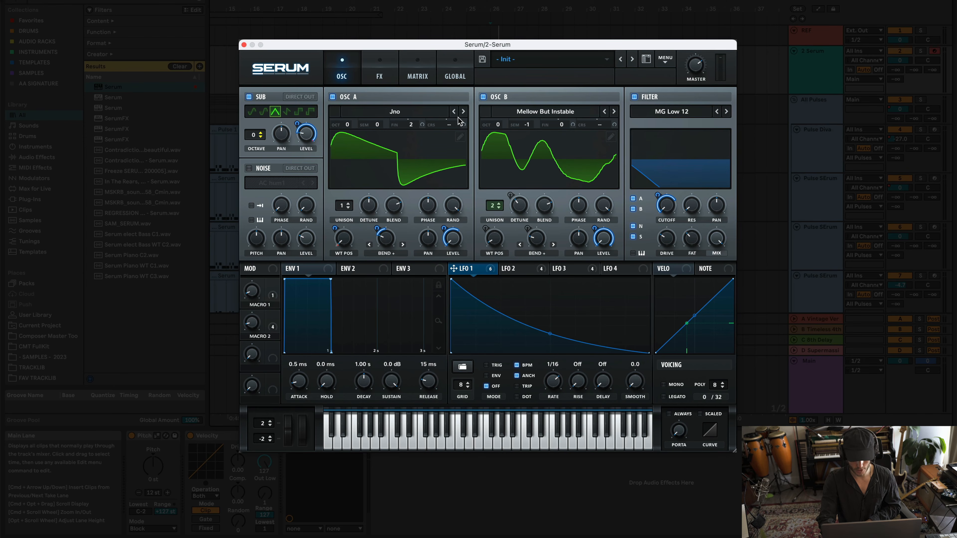
- Change oscillator A's wavetable to Mellow But Instable and its warp mode to Bend -
left_click(464, 112)
left_click(463, 111)
left_click(463, 112)
left_click(403, 245)
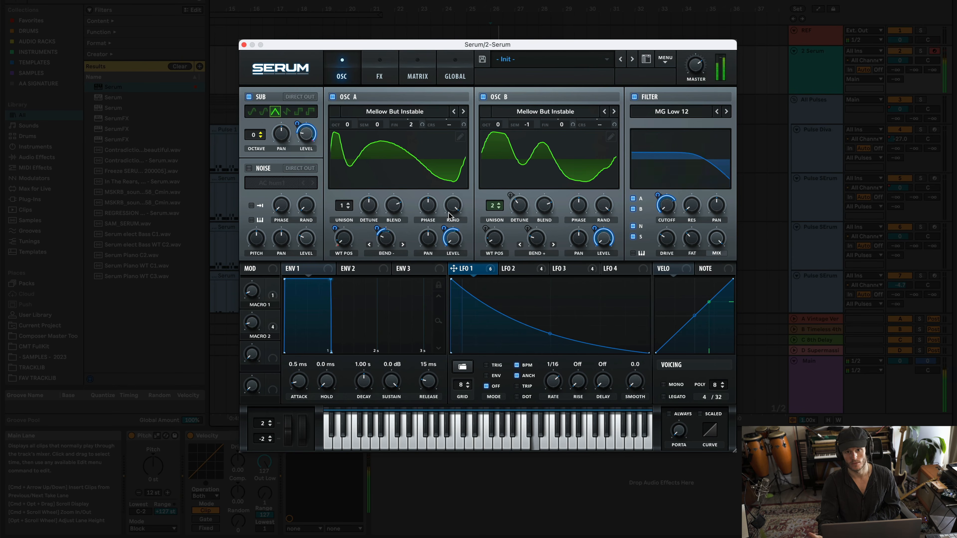
- Enable the Distortion effect in Tube mode
left_click(382, 72)
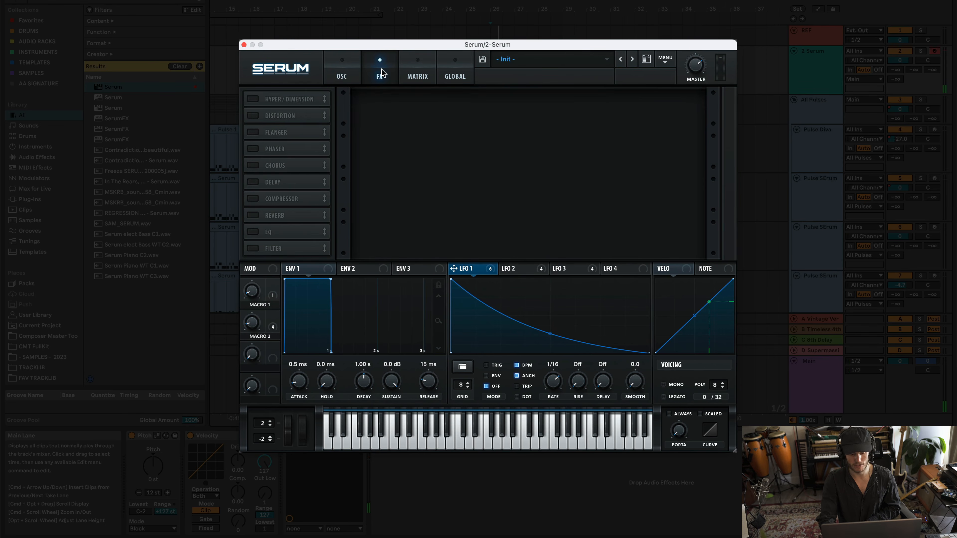
left_click(253, 116)
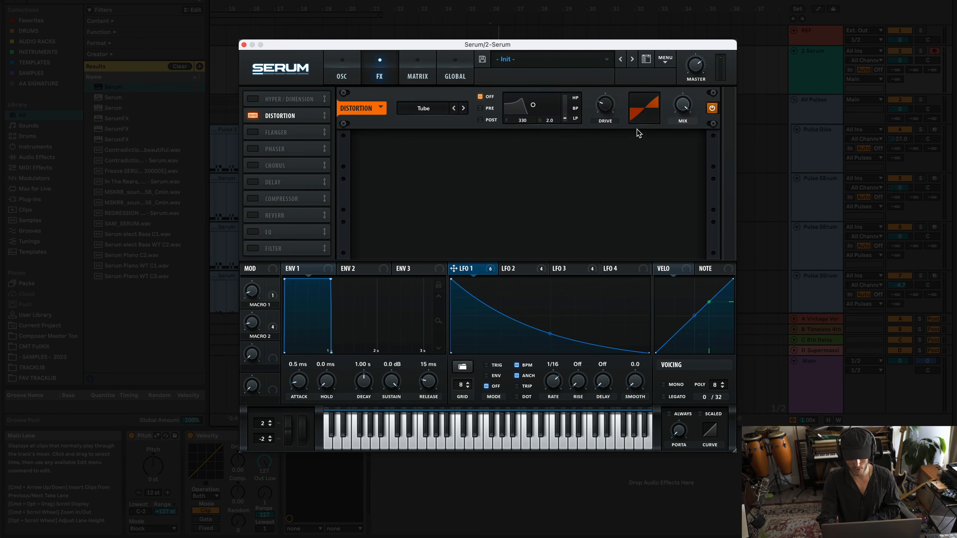
- Modulate the Distortion drive with both LFO 1 and macro 3, and try out macro 3 on the sound
left_click_drag(606, 110, 611, 120)
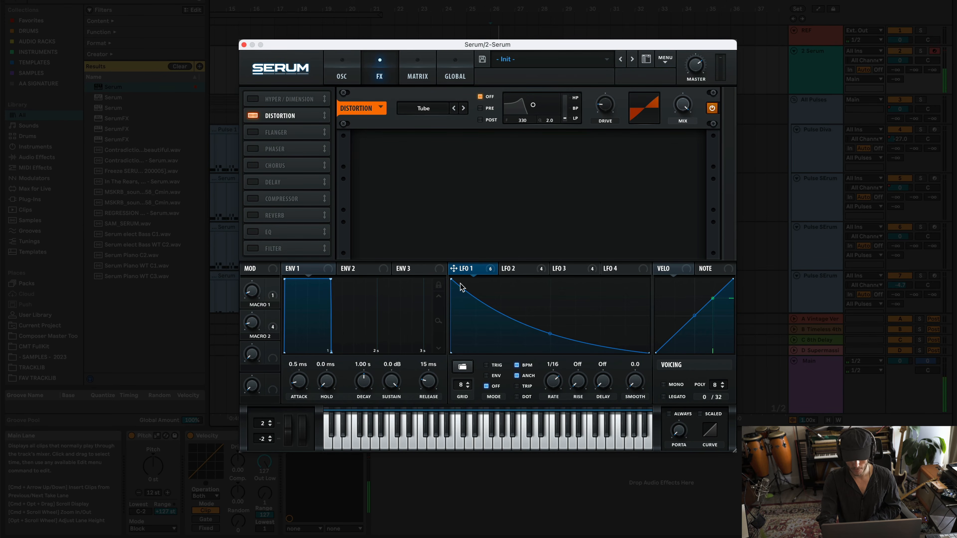
left_click_drag(464, 270, 605, 117)
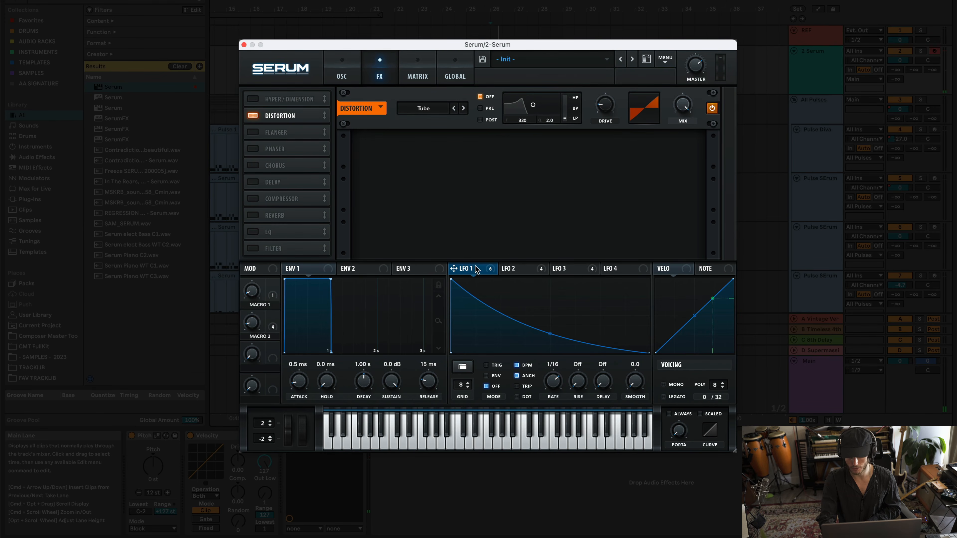
left_click_drag(475, 269, 605, 109)
mouse_move(605, 109)
left_mouse_down()
mouse_move(605, 119)
mouse_move(596, 101)
mouse_move(597, 134)
mouse_move(615, 57)
mouse_move(605, 111)
left_mouse_up()
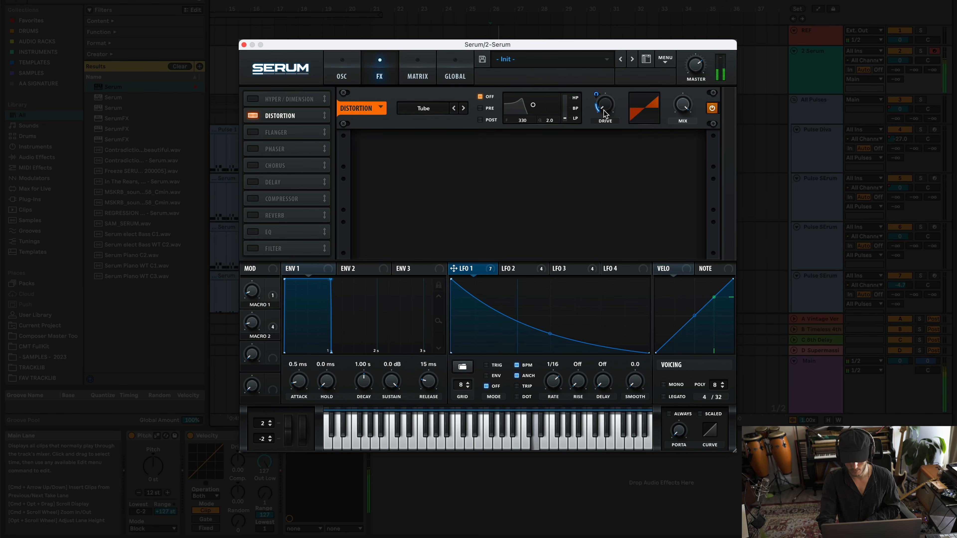
left_click_drag(272, 351, 610, 111)
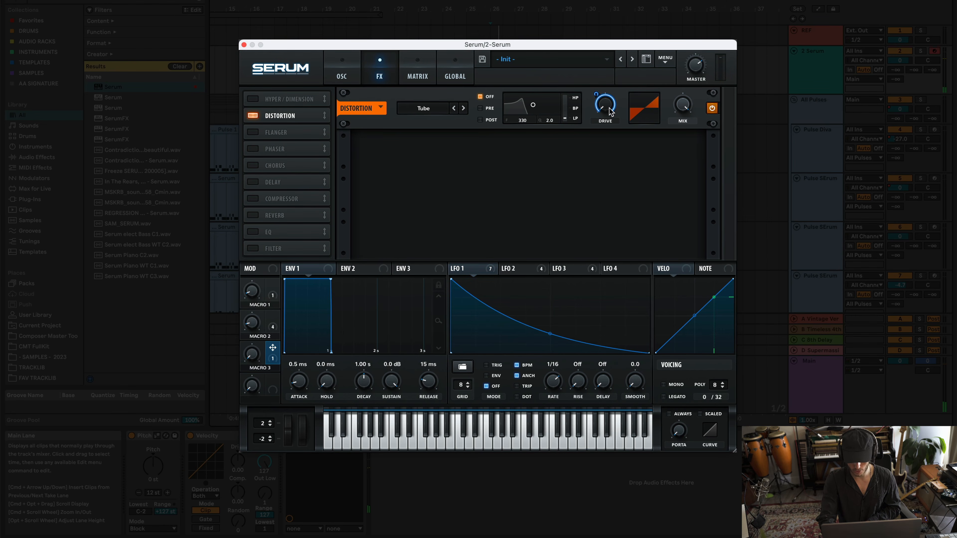
left_click_drag(254, 358, 275, 368)
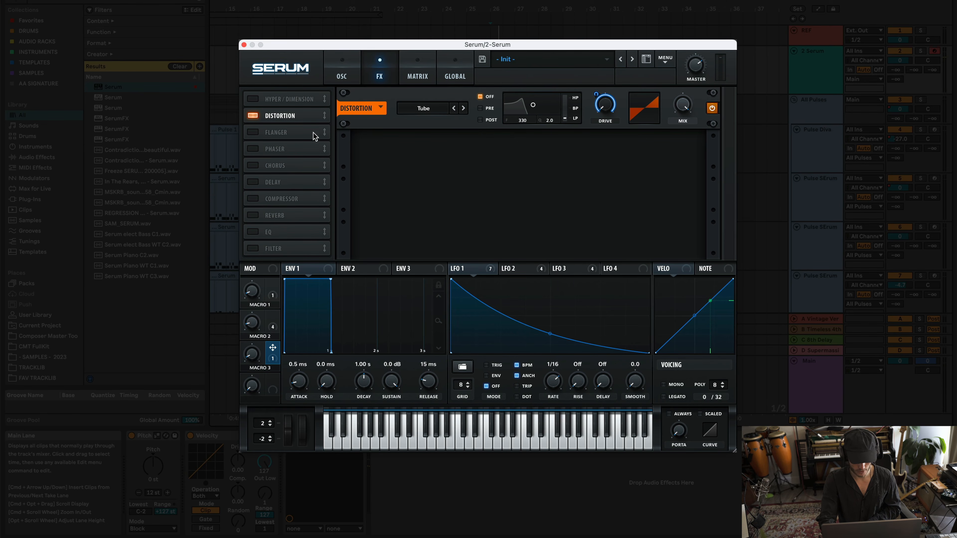
- Enable the Hyper / Dimension effect, set the Dimension mix to 0% and try a Hyper mix of about 81%
left_click(252, 98)
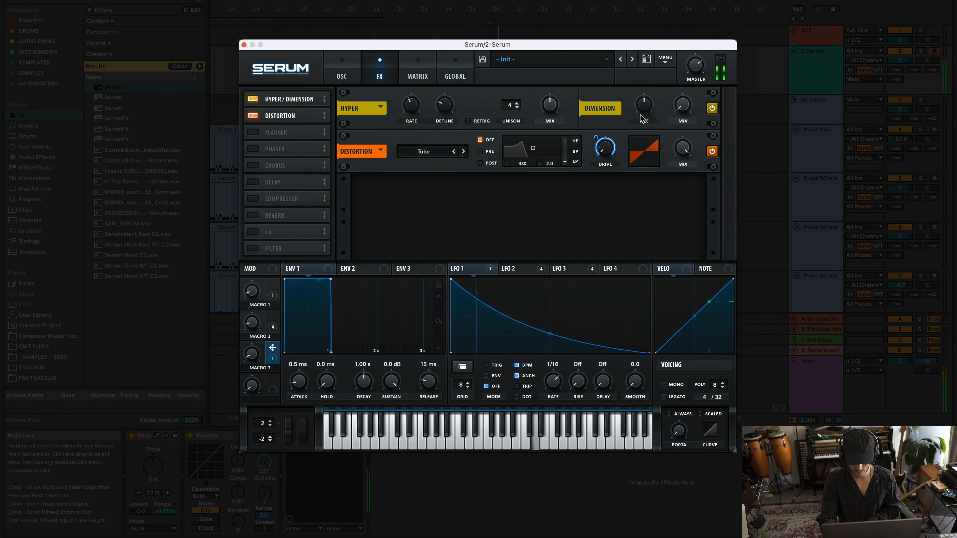
left_click_drag(687, 100, 687, 92)
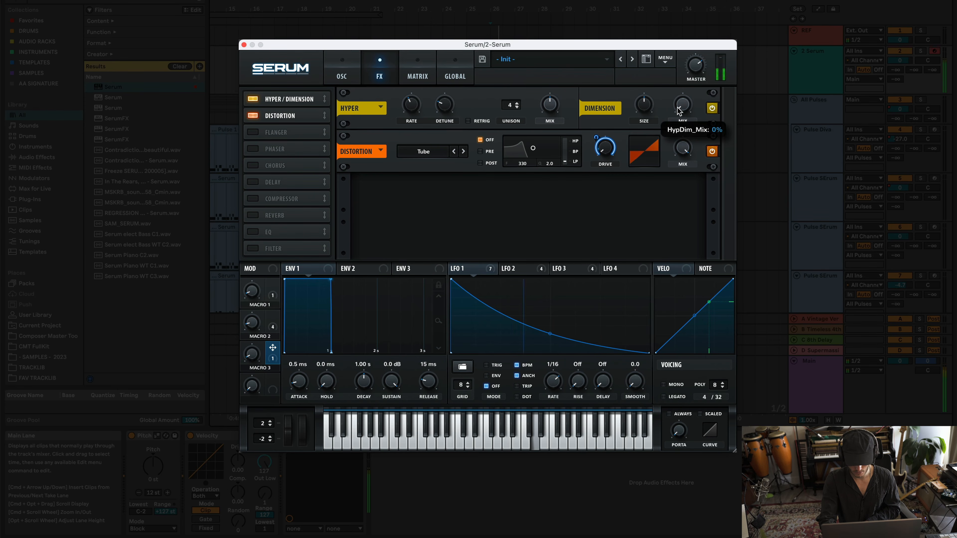
mouse_move(647, 106)
mouse_move(552, 98)
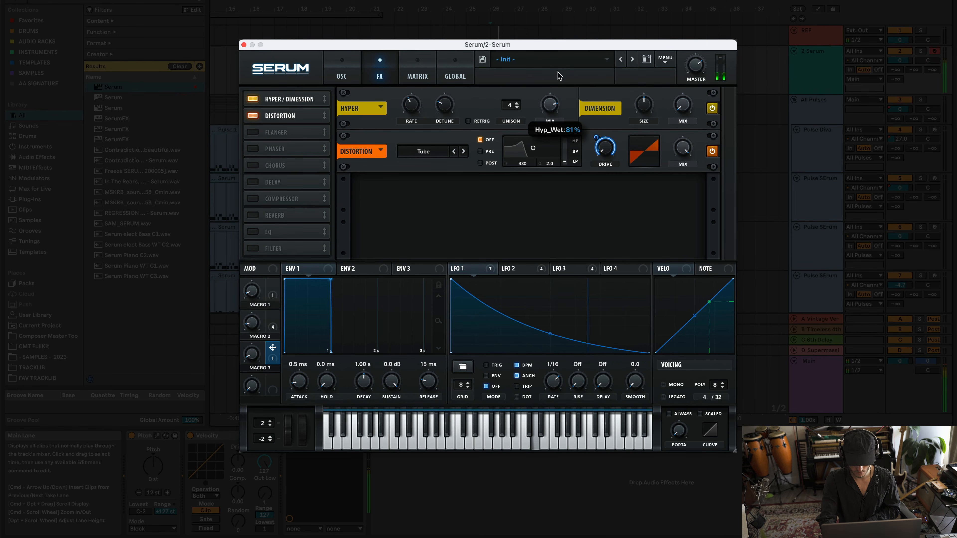
- Enable the Reverb effect in Hall mode and adjust its mix to a low amount
left_click(253, 215)
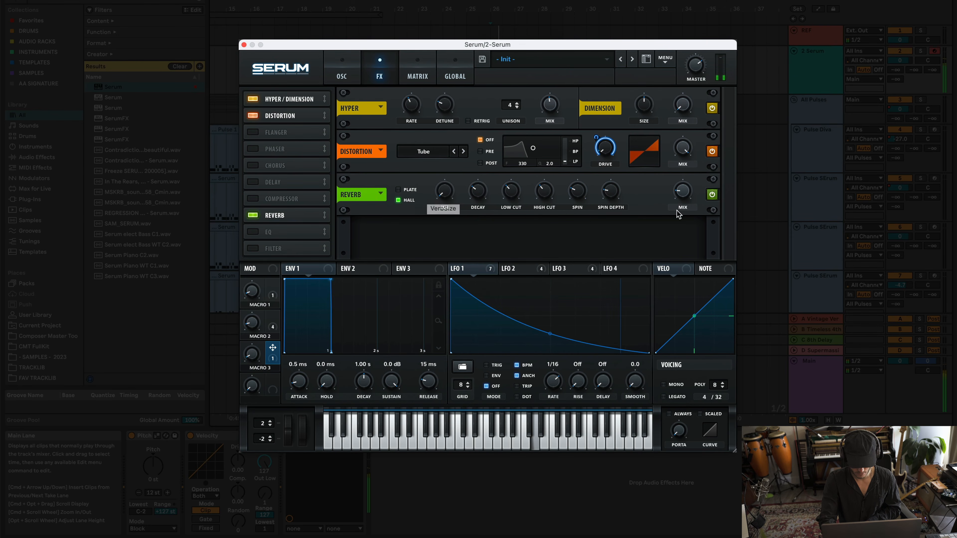
mouse_move(685, 202)
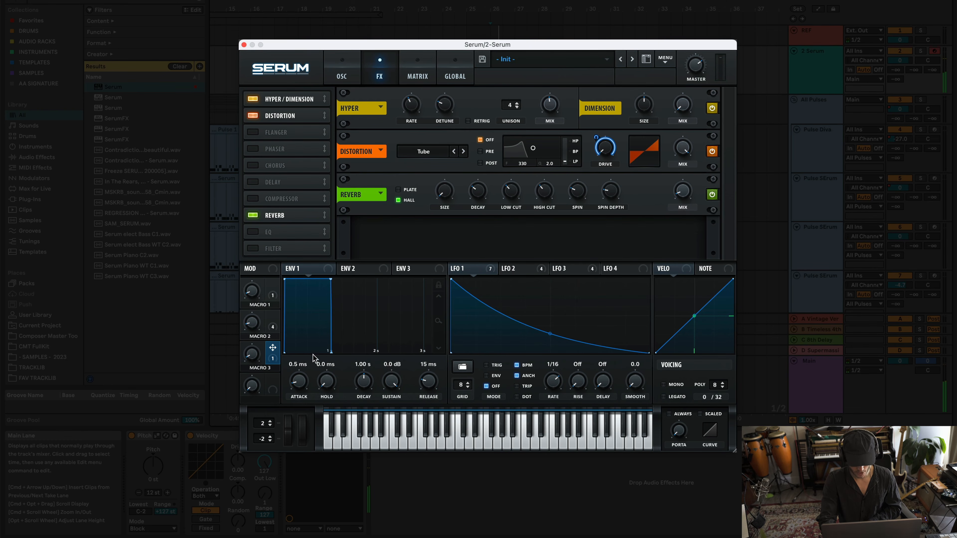
- Try out the macros, raising macros 2 and 3 to around halfway, and reduce the Distortion mix
mouse_move(252, 354)
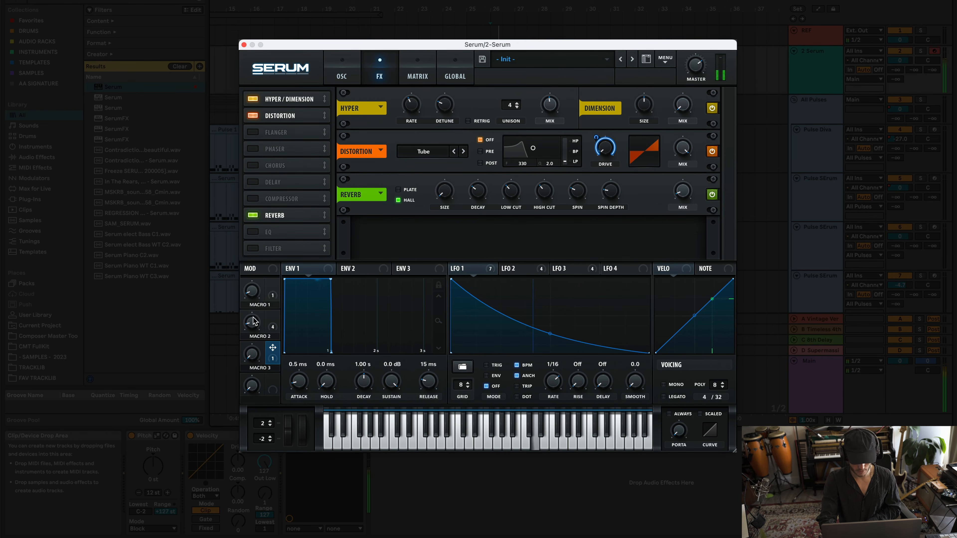
left_click_drag(260, 289, 263, 273)
left_click_drag(253, 350, 254, 329)
left_click_drag(682, 148, 685, 234)
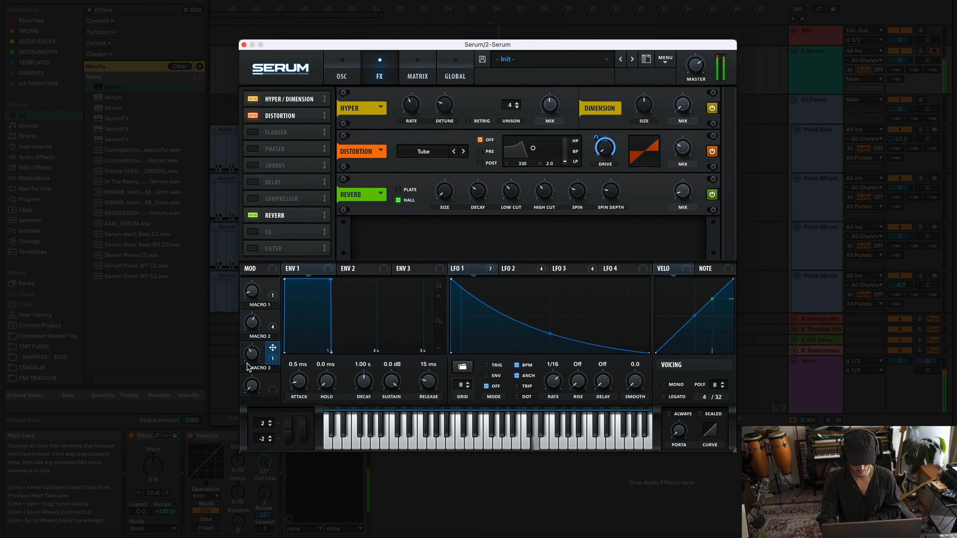
mouse_move(252, 354)
left_mouse_down()
mouse_move(256, 395)
mouse_move(263, 360)
left_mouse_up()
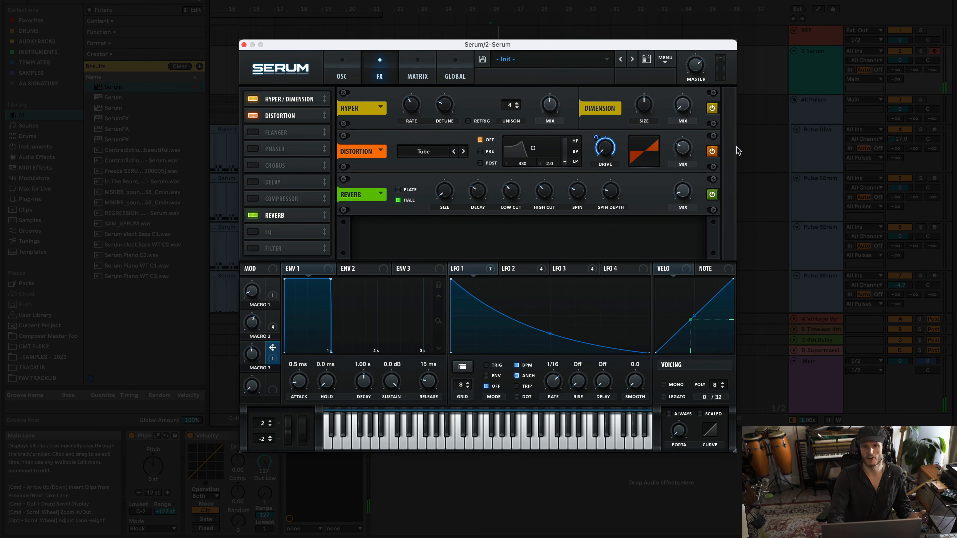
- Return to the oscillator page
left_click(331, 77)
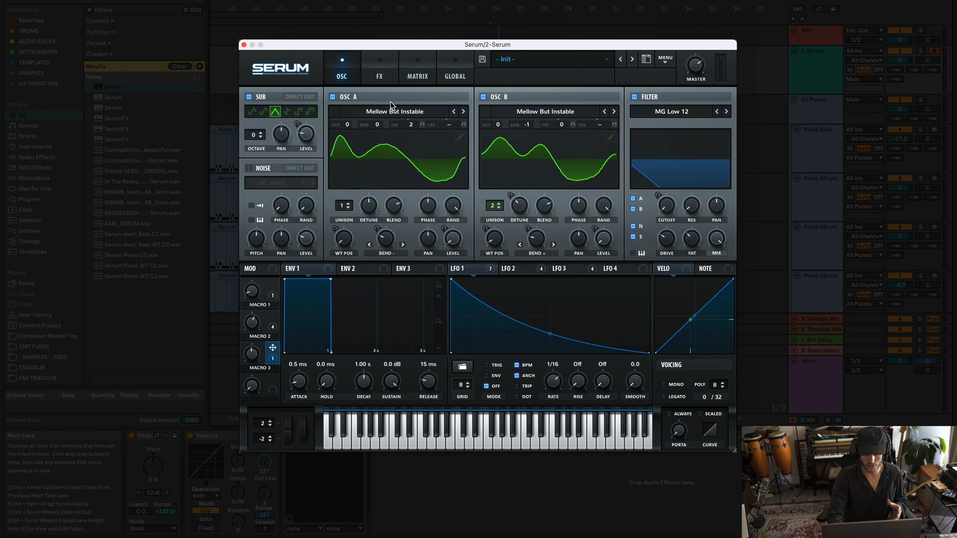